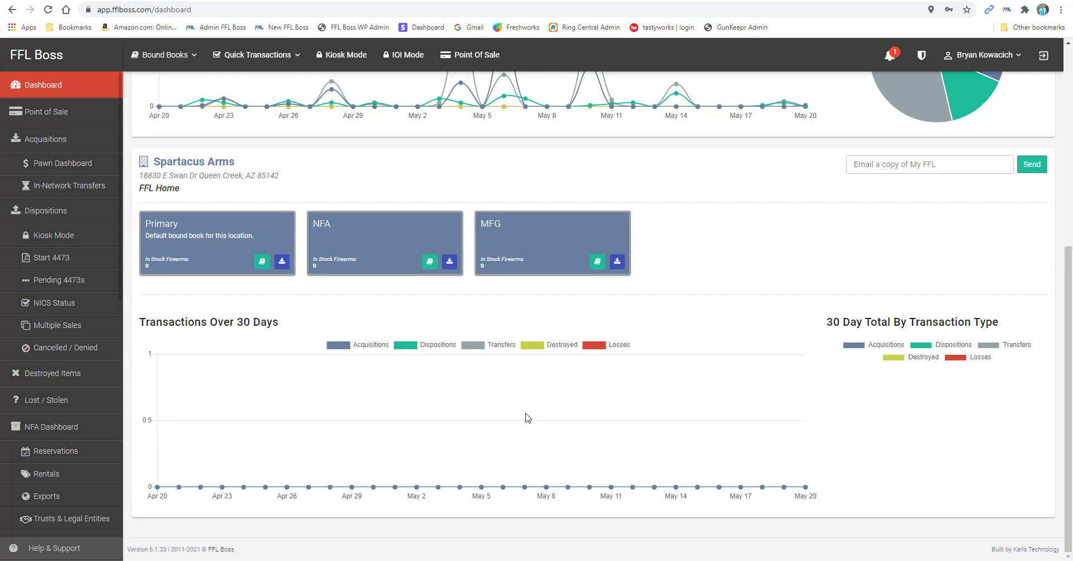
Start a new 4473 with in-stock TriggerTrip TT18556 rifle A475, keeping kiosk iPad #1
scroll(324, 367, up, 6)
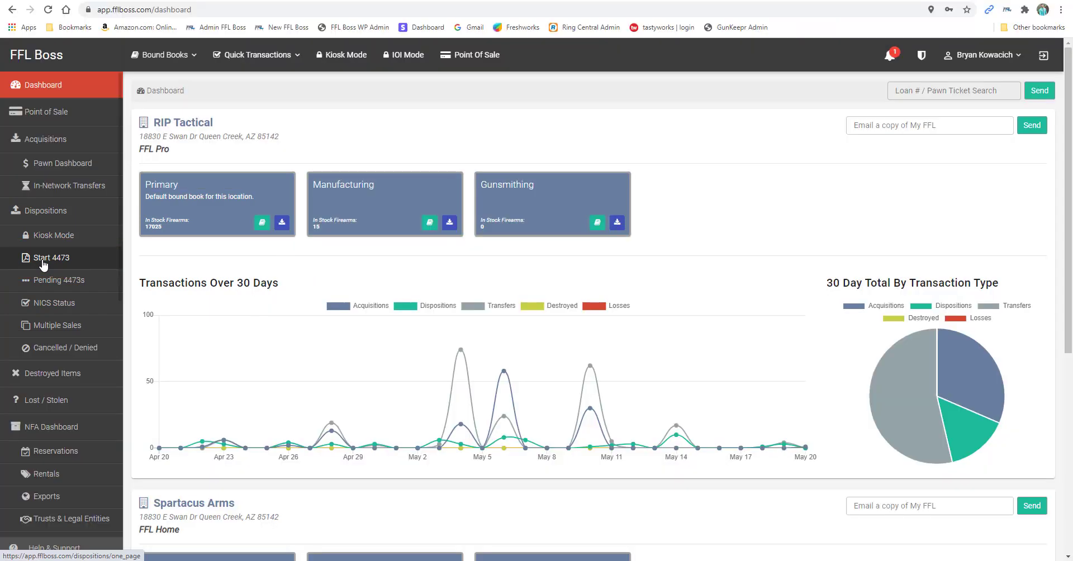
click(44, 265)
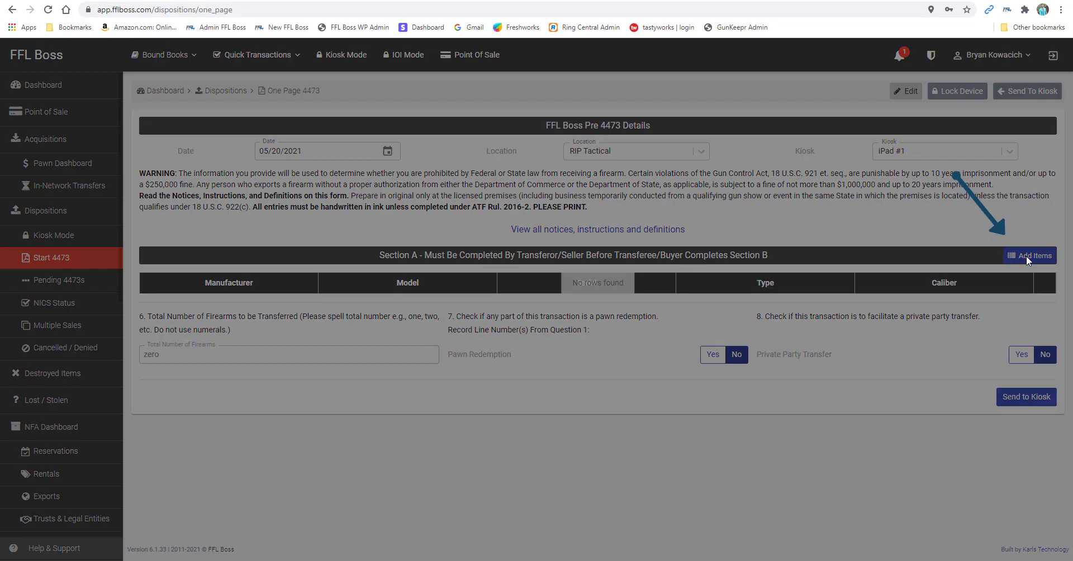
click(1026, 256)
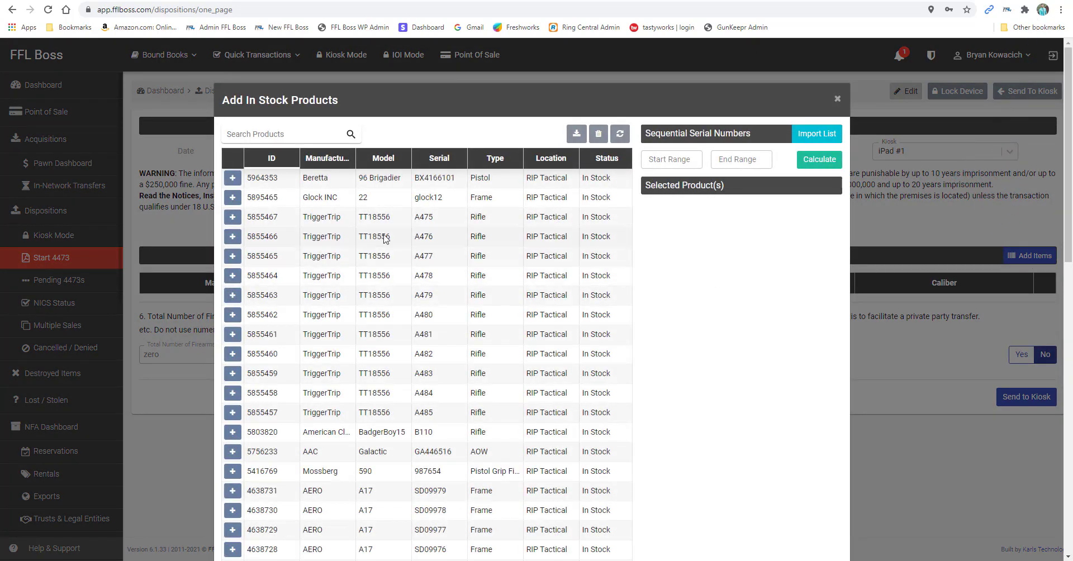
click(232, 217)
scroll(727, 361, down, 12)
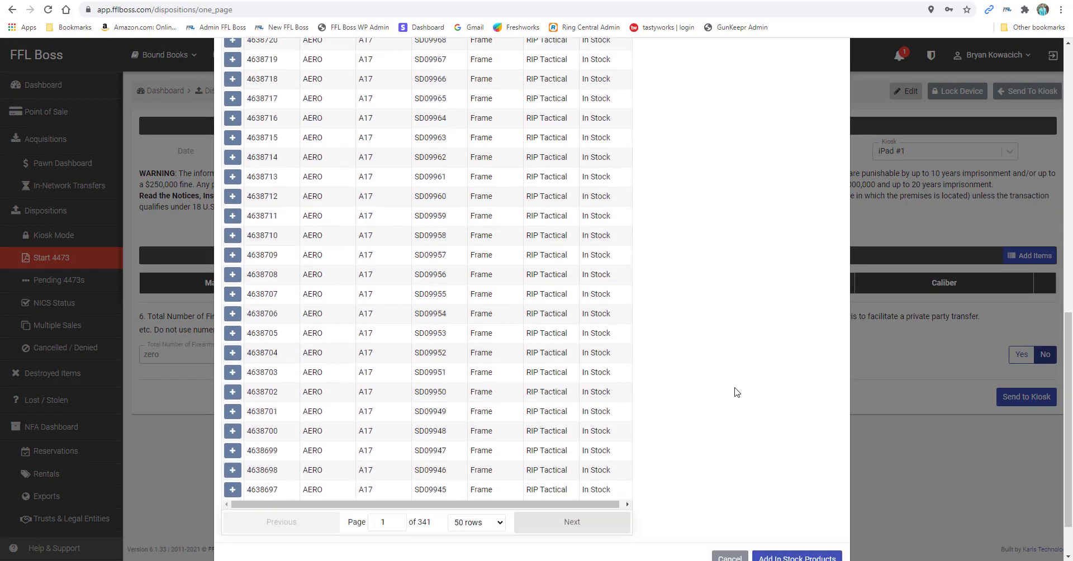
click(786, 499)
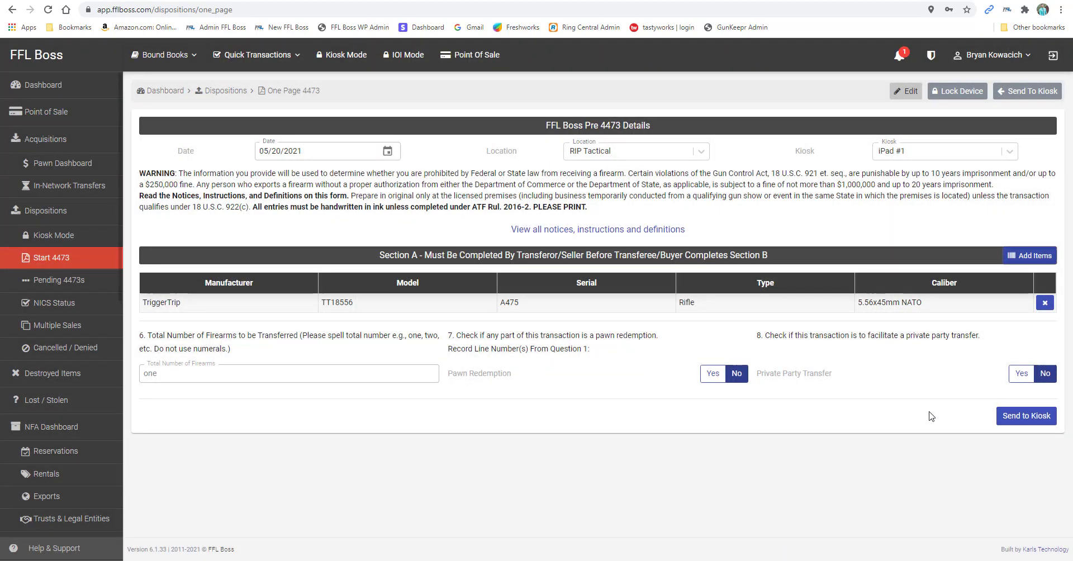
click(931, 156)
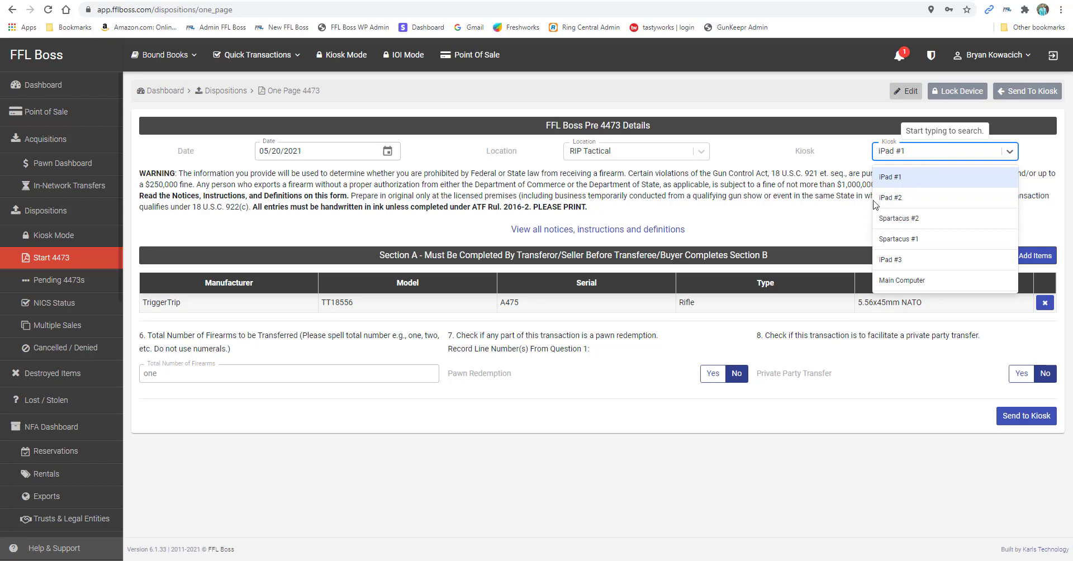
click(842, 235)
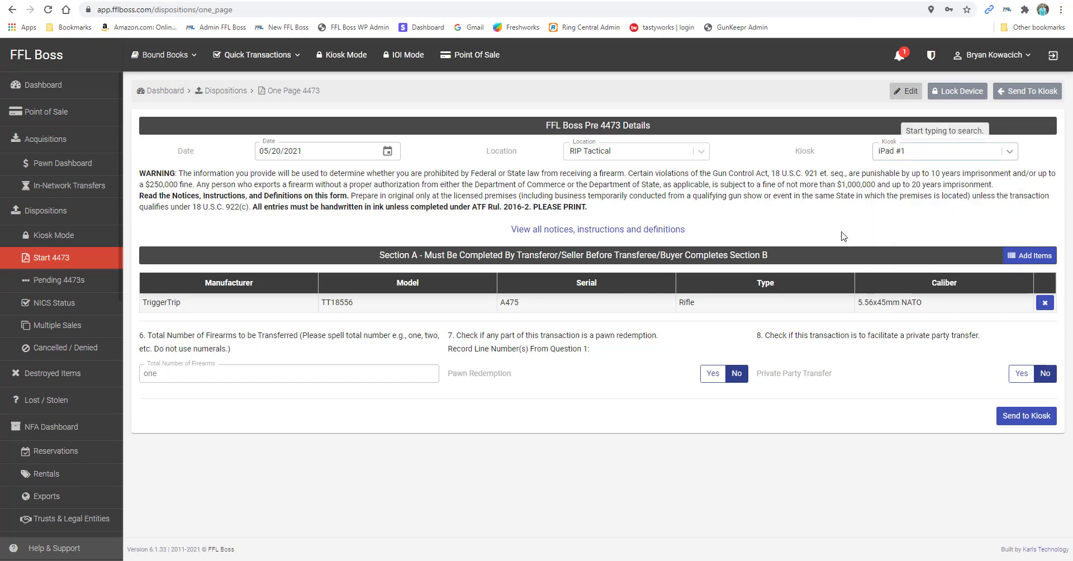
Go to the Kiosks list and look over the Main Computer kiosk's settings
click(993, 56)
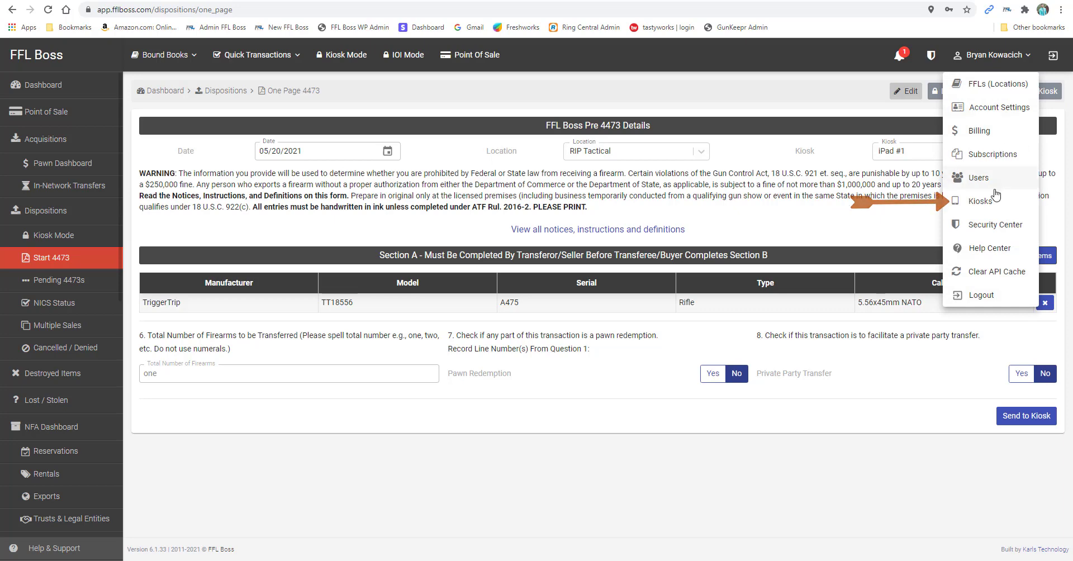
click(984, 201)
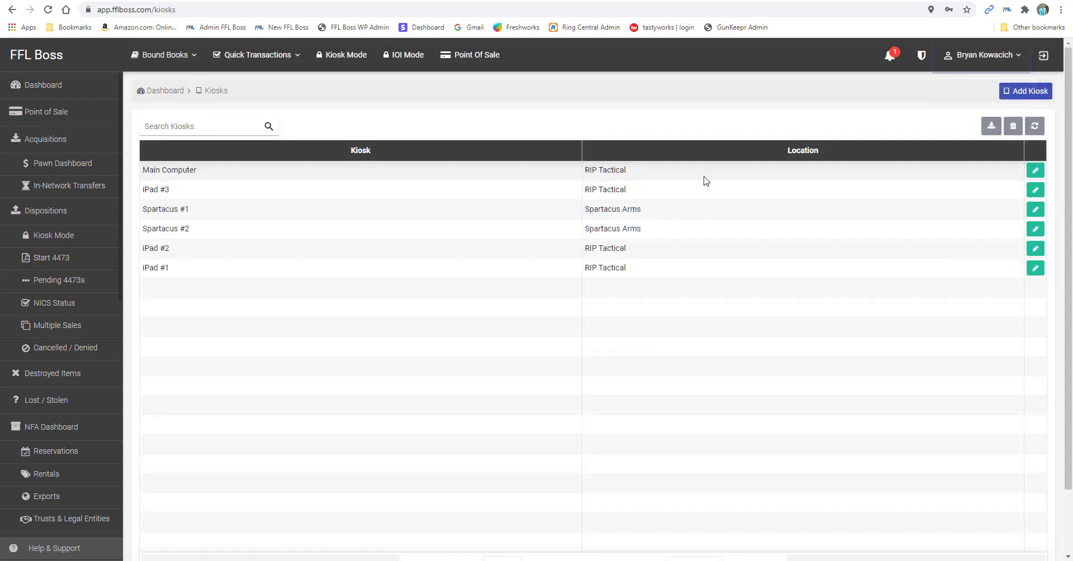
click(1035, 171)
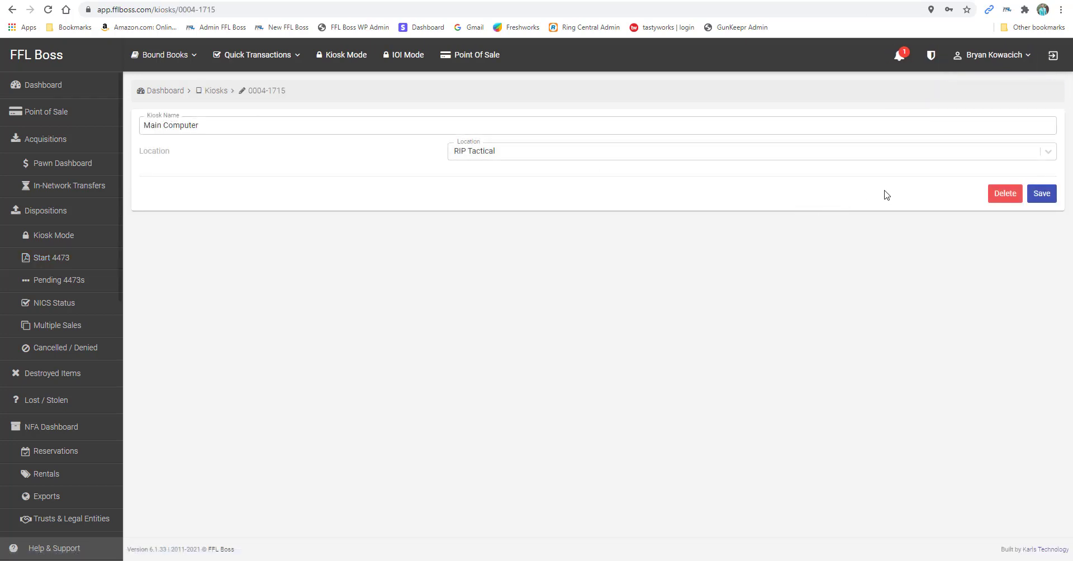
click(224, 90)
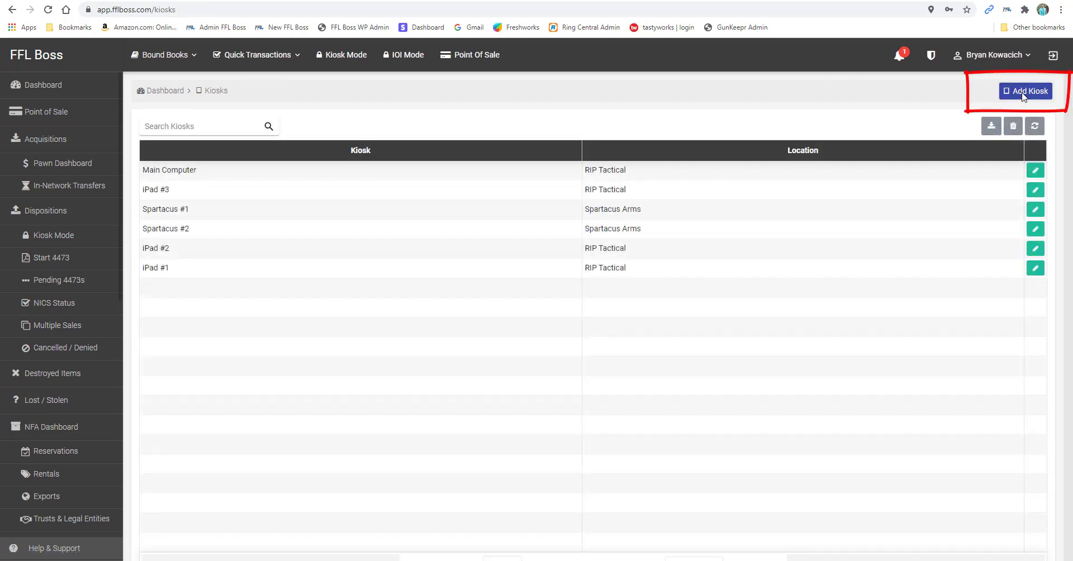
Open the Add Kiosk form without saving, then start a fresh 4473
click(1022, 92)
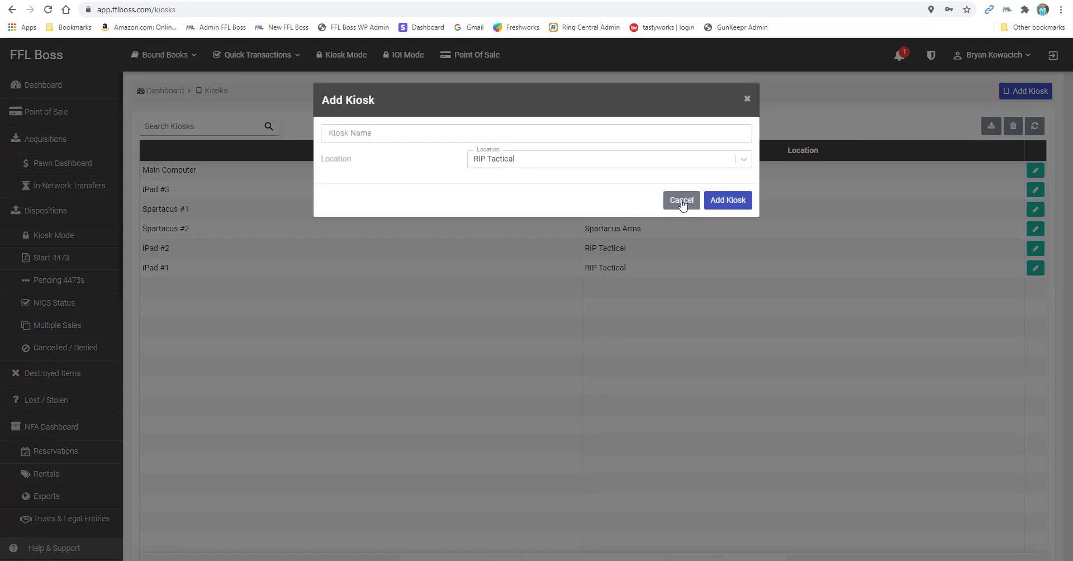
click(683, 205)
click(63, 258)
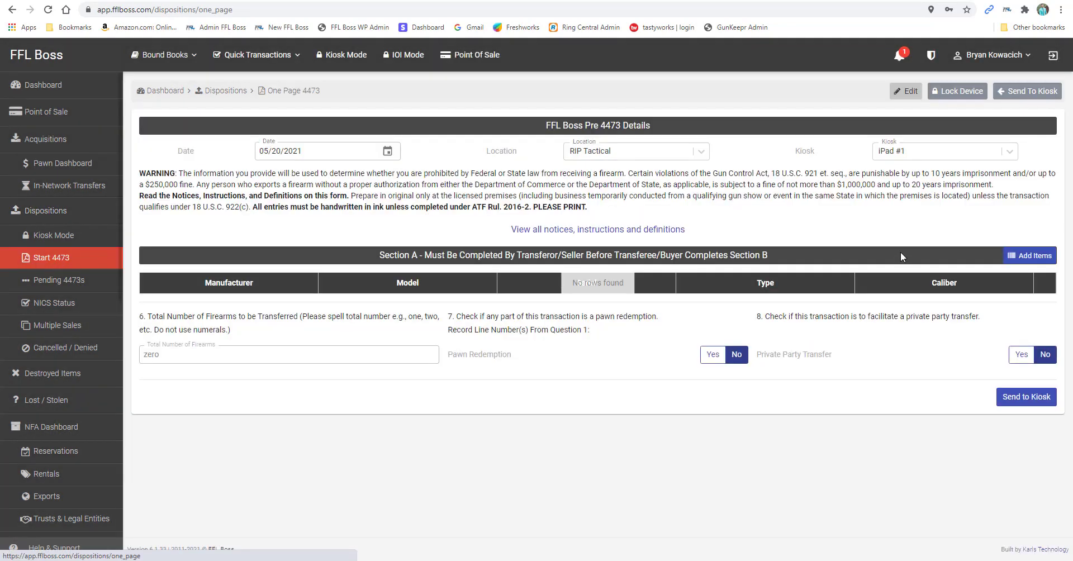
Add rifle A475 and Beretta pistol BX4166101 to the 4473
click(1030, 255)
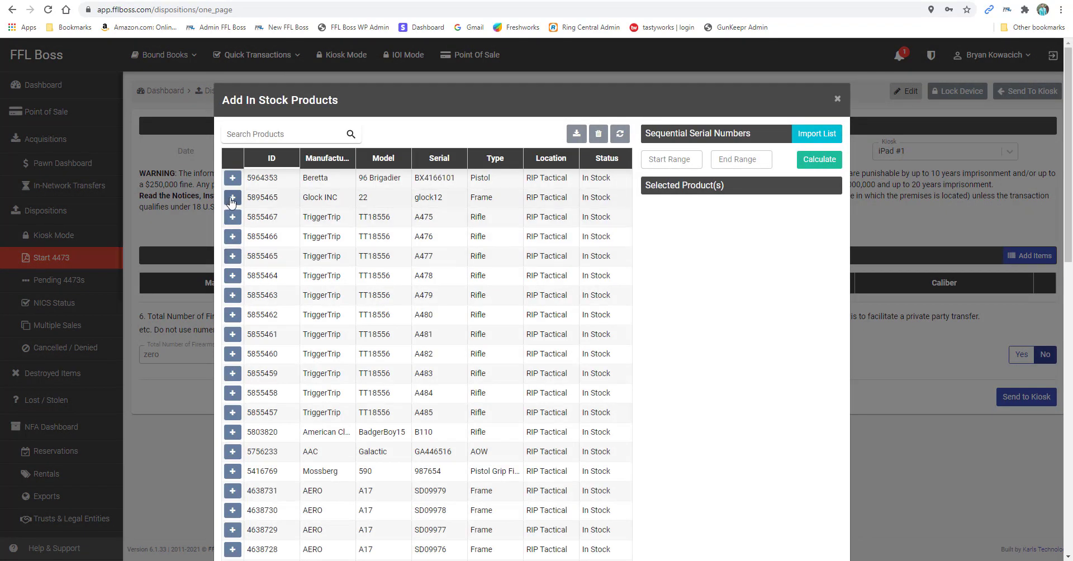
click(233, 216)
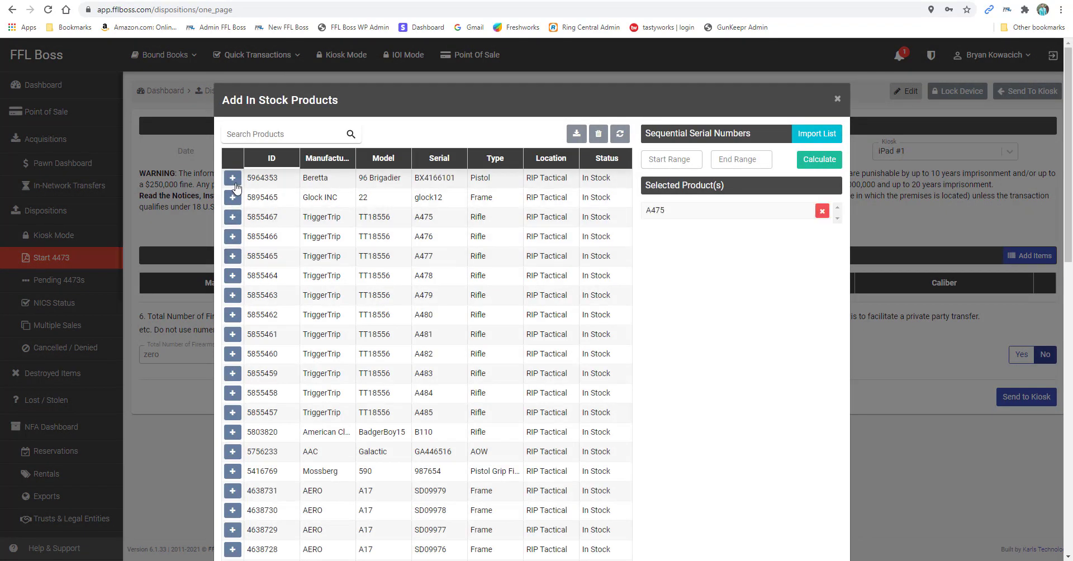
click(233, 178)
scroll(831, 446, down, 3)
scroll(830, 445, down, 5)
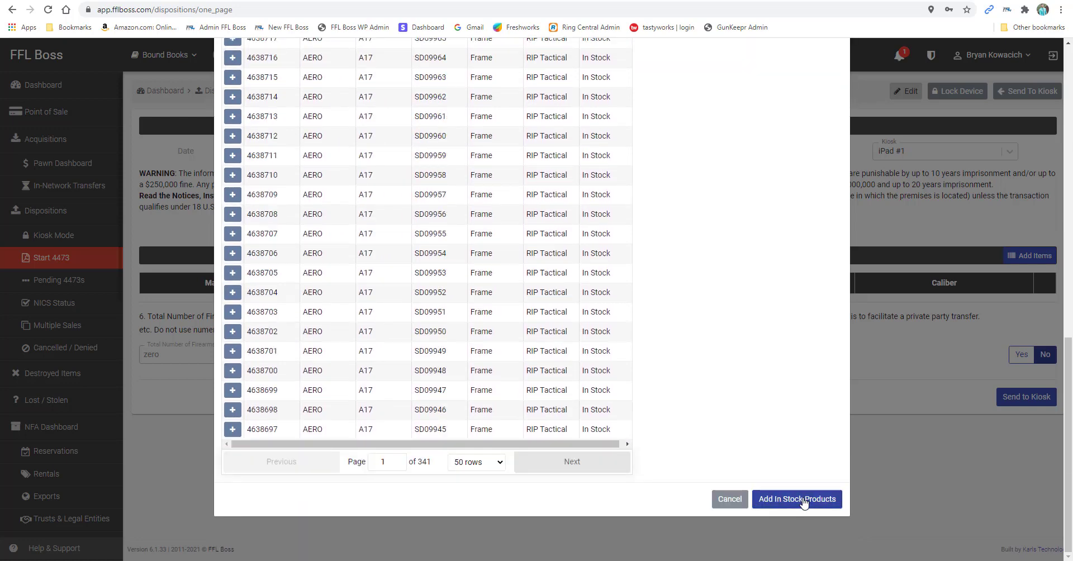
click(805, 499)
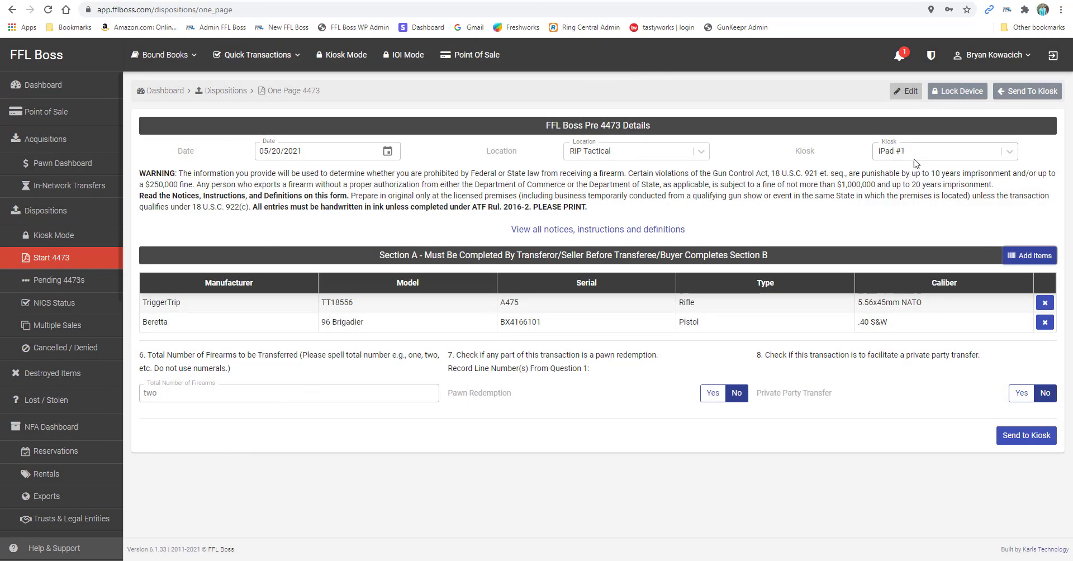
Send the 4473 to the kiosk and lock it with a four-digit PIN
click(1026, 435)
click(162, 171)
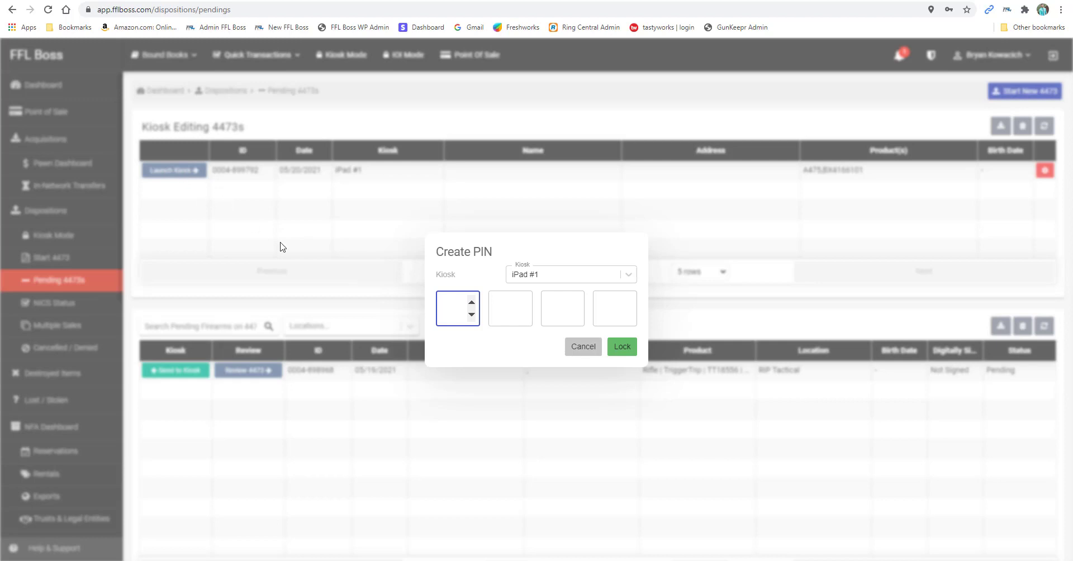
text(1111)
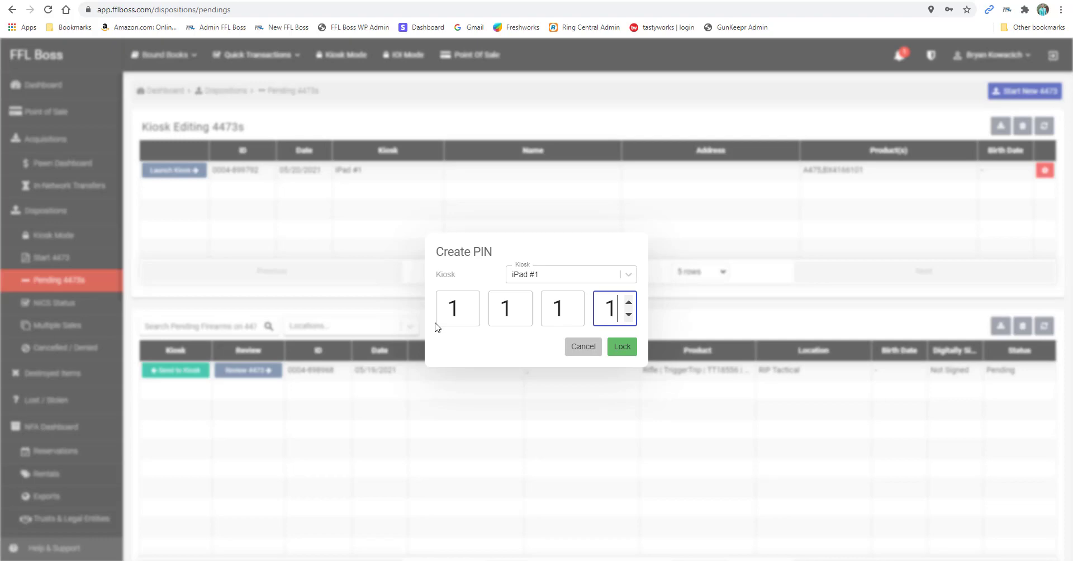
key(Return)
click(148, 332)
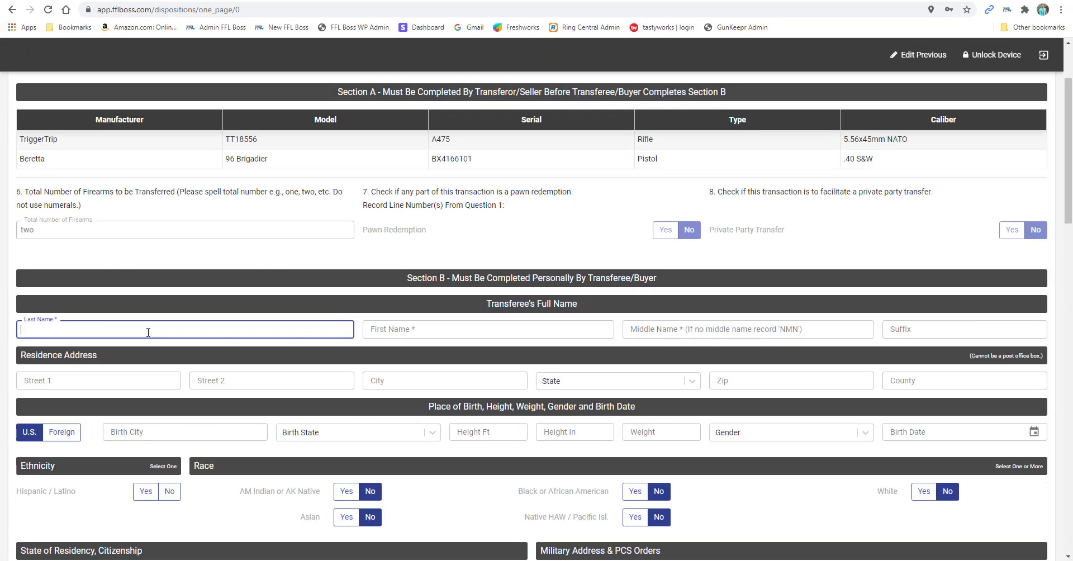
Answer Yes to question 21.a and try submitting Section B
scroll(364, 326, down, 6)
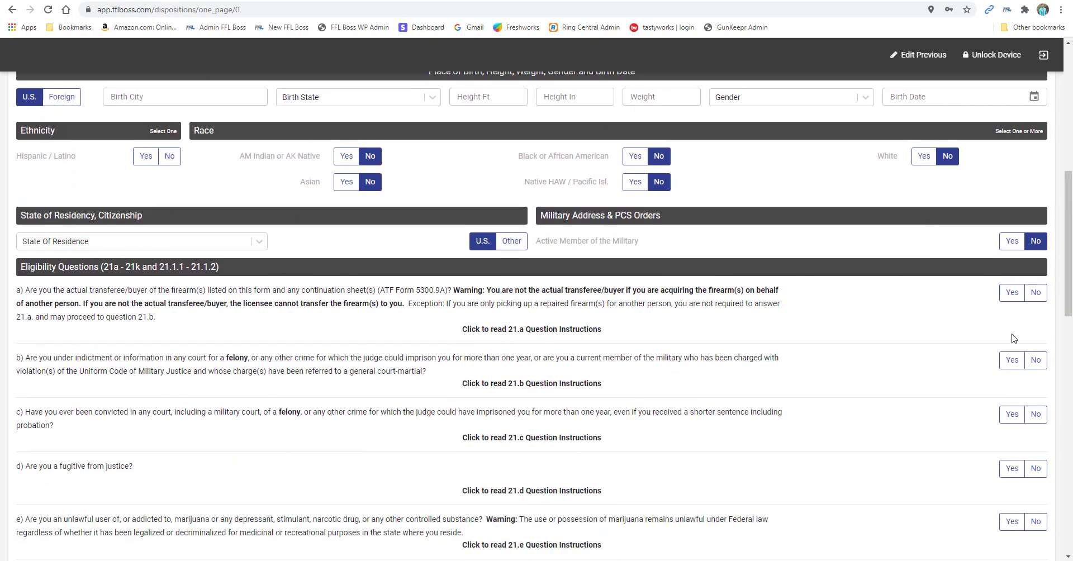
click(1013, 292)
scroll(1039, 352, down, 2)
scroll(1033, 288, down, 12)
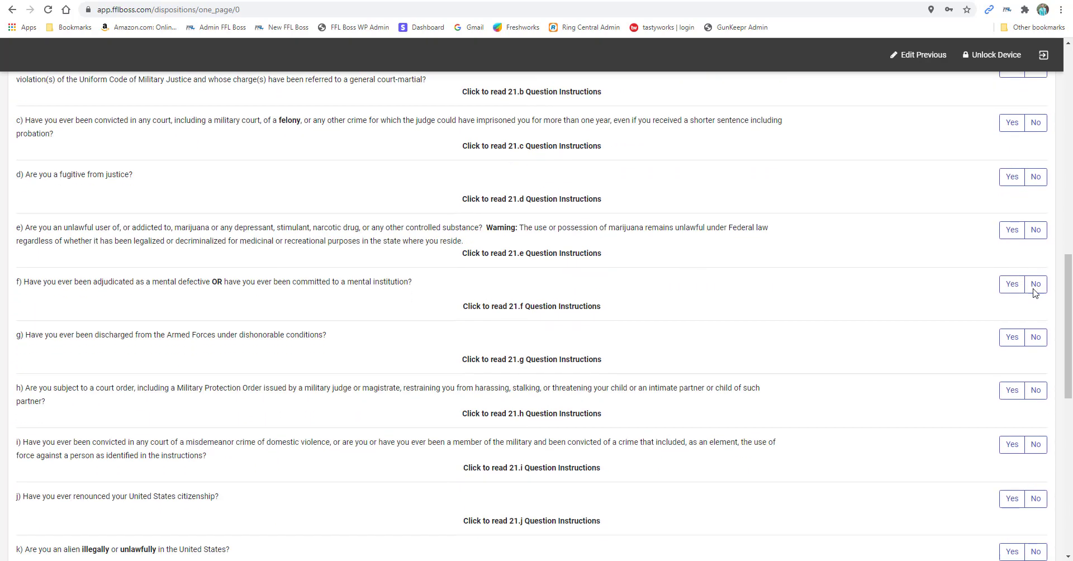
scroll(566, 364, down, 1)
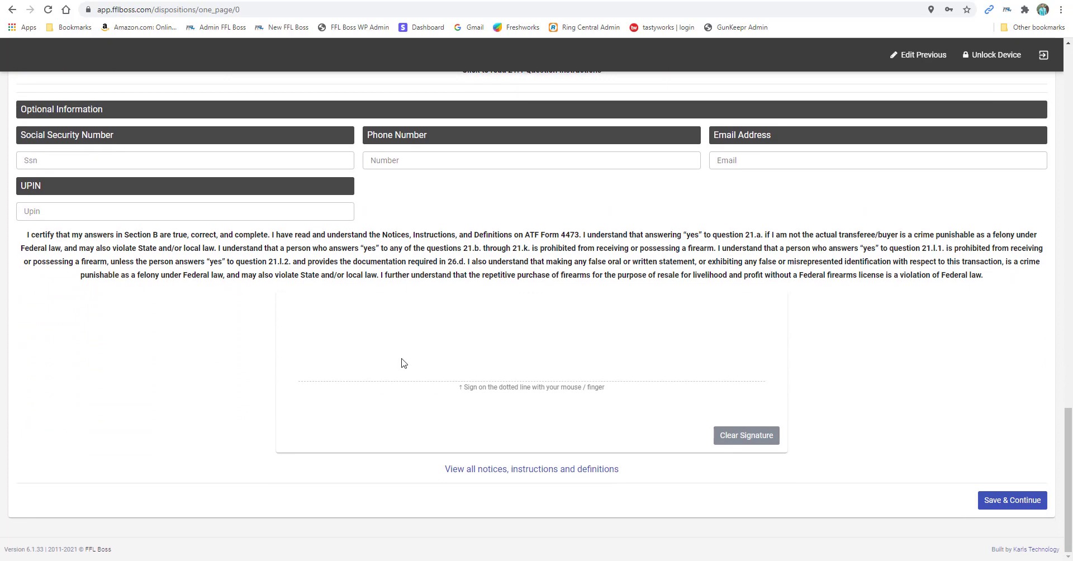
click(1011, 511)
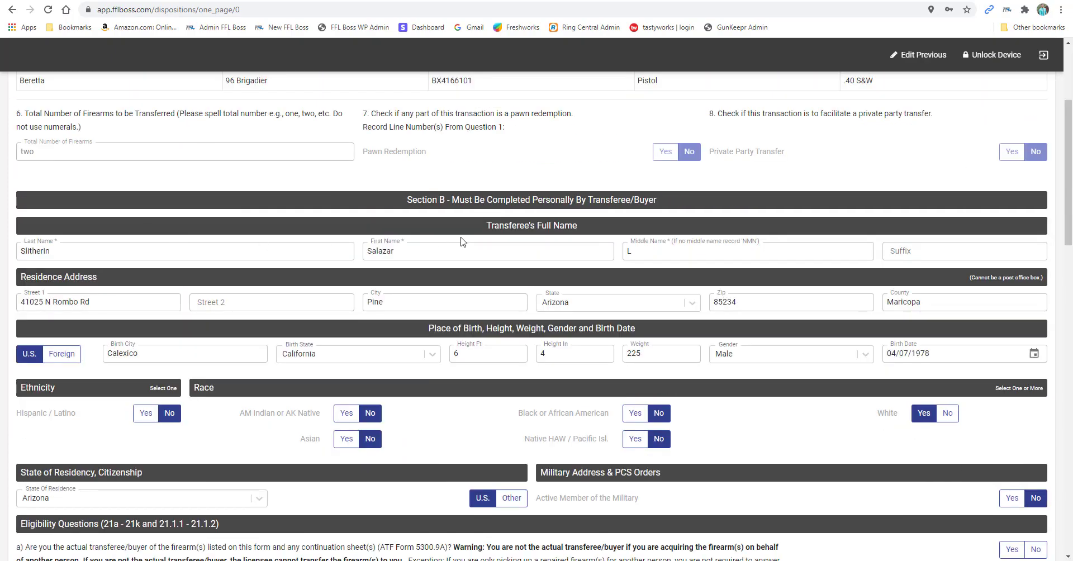
Answer Yes to 21.a and No to questions 21.b through 21.e
scroll(650, 277, down, 2)
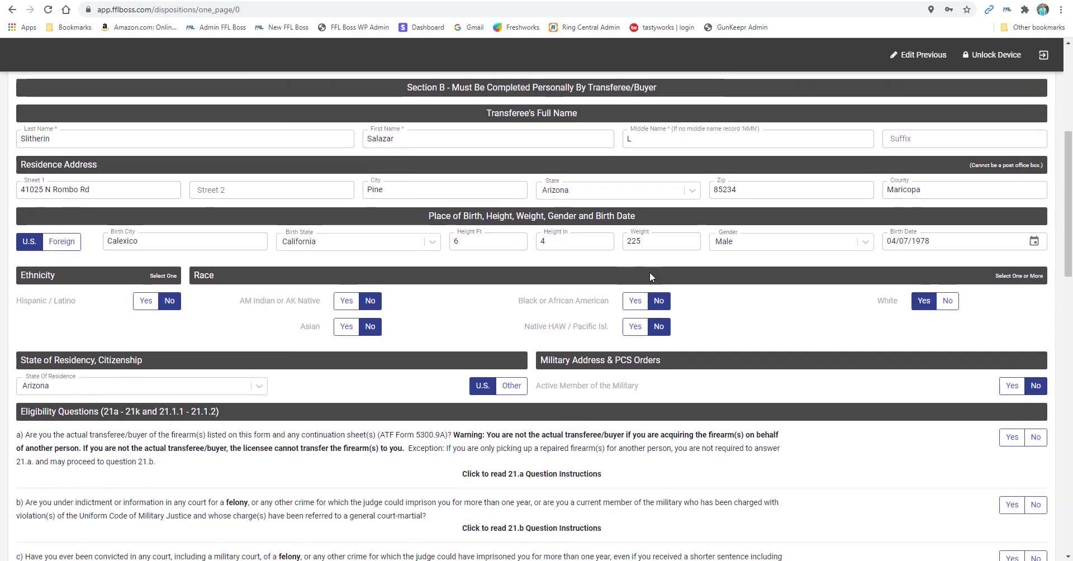
scroll(650, 277, down, 3)
click(1012, 270)
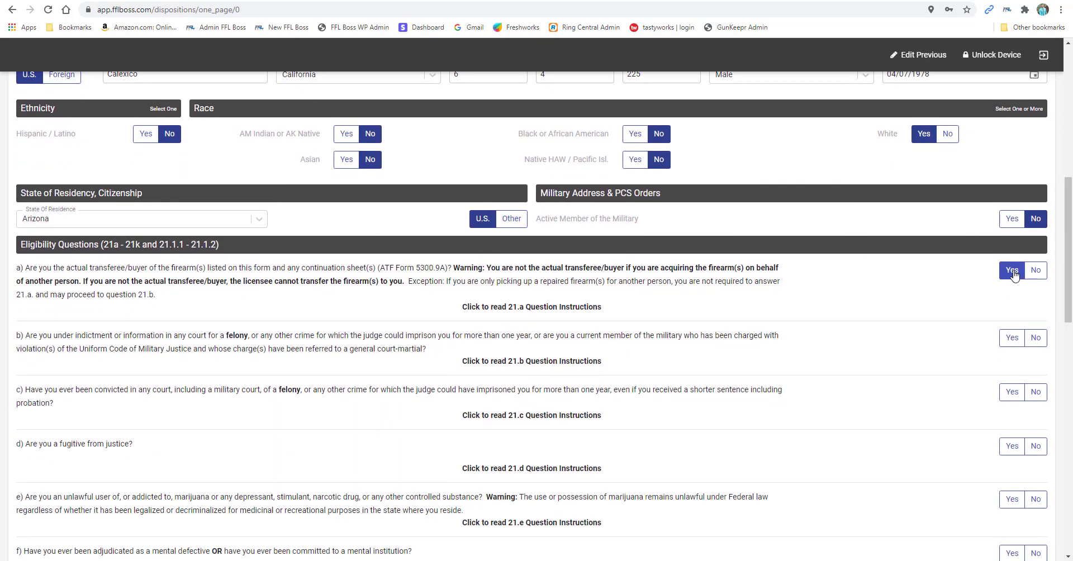
click(1034, 339)
click(1035, 393)
click(1036, 446)
click(1036, 500)
Answer No to questions 21.f through 21.k and 21.1.1
scroll(1033, 501, down, 1)
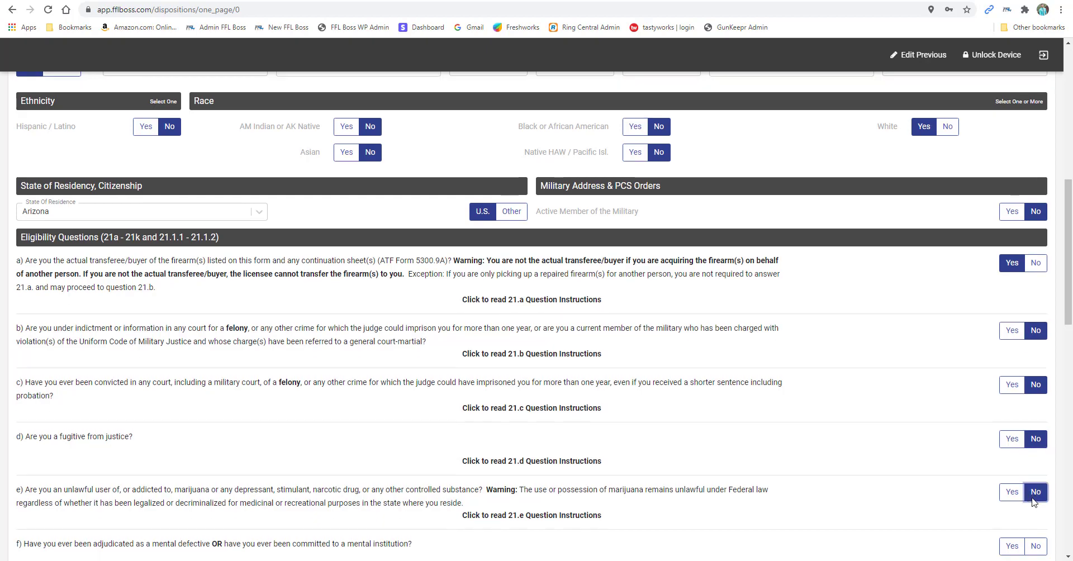
scroll(1034, 501, down, 3)
click(1036, 330)
click(1035, 382)
click(1036, 436)
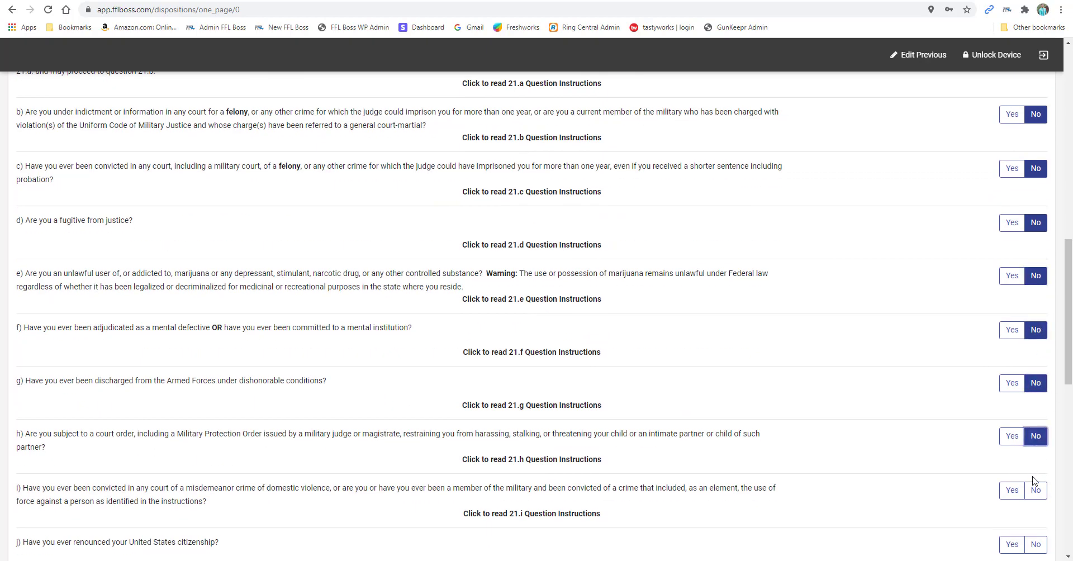
click(1035, 491)
click(1036, 544)
scroll(1034, 537, down, 5)
click(1037, 264)
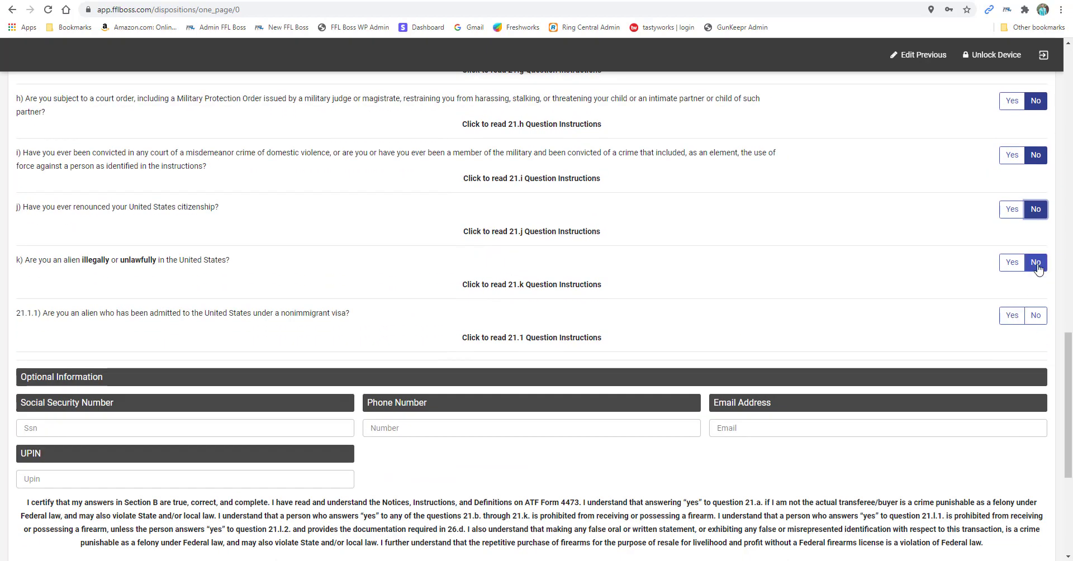
click(1035, 315)
Sign the buyer's certification and save Section B
scroll(654, 334, down, 4)
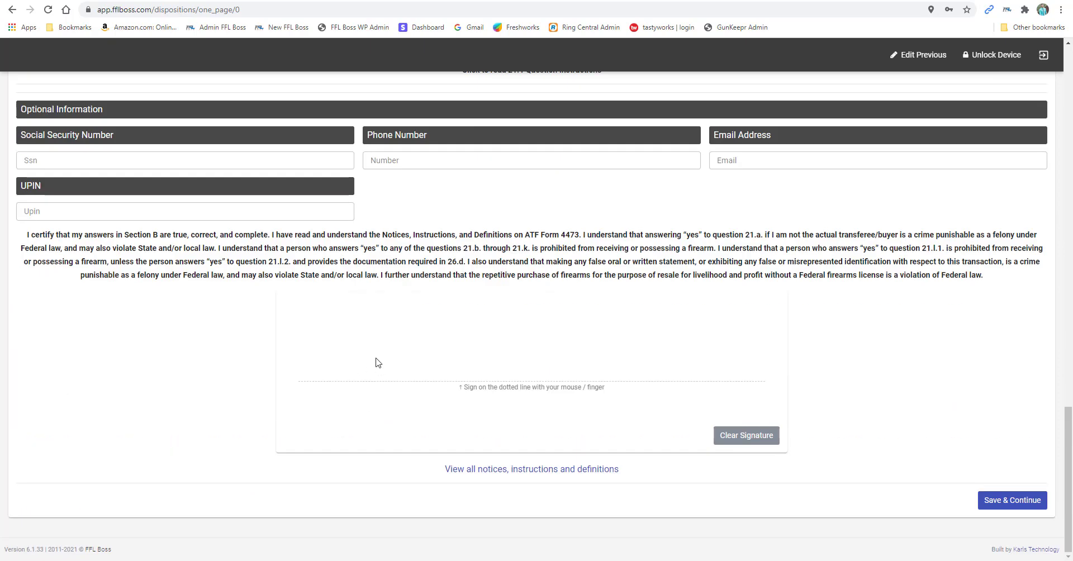
mouse_move(379, 333)
mouse_down()
mouse_move(387, 358)
mouse_move(688, 373)
mouse_up()
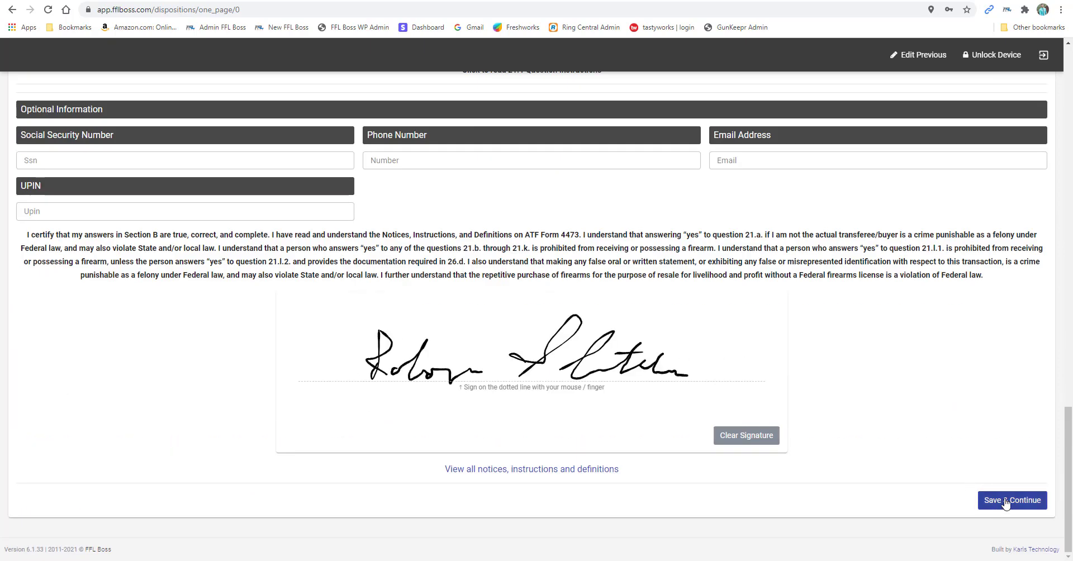
click(1014, 500)
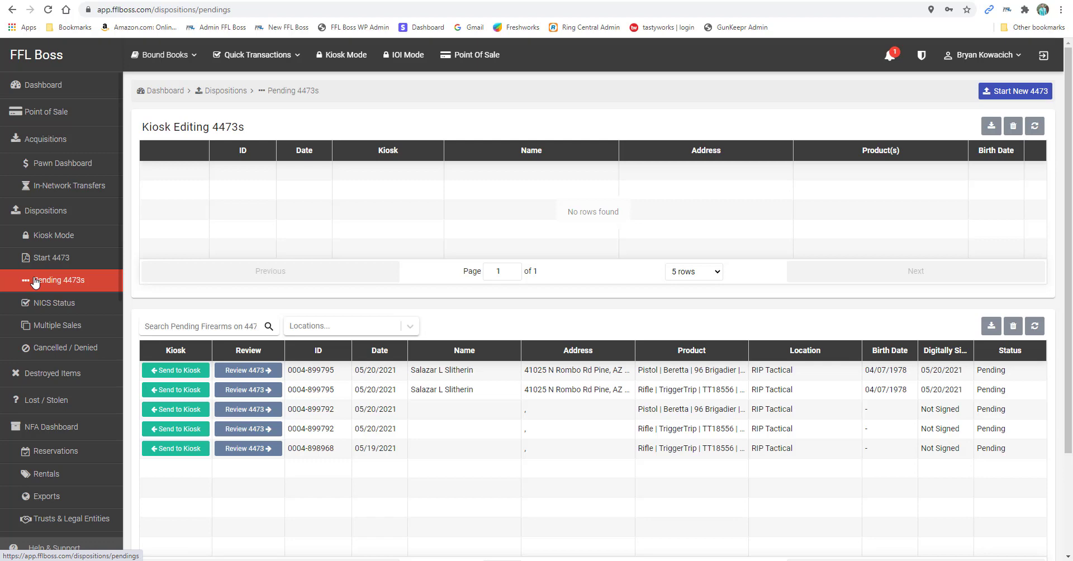
click(257, 373)
scroll(171, 333, down, 1)
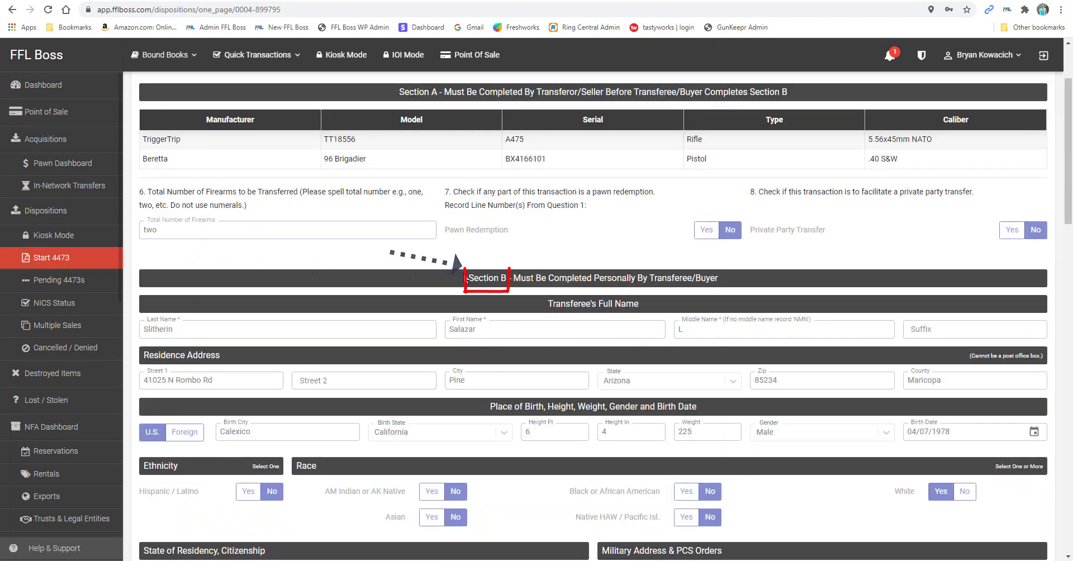
drag(469, 278, 507, 278)
scroll(889, 313, up, 2)
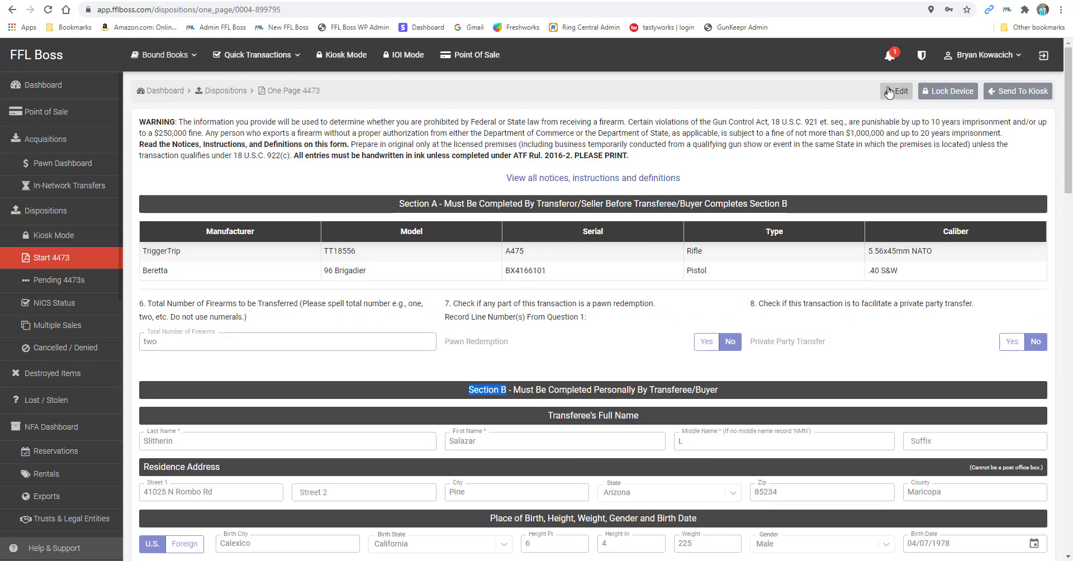
scroll(850, 285, down, 4)
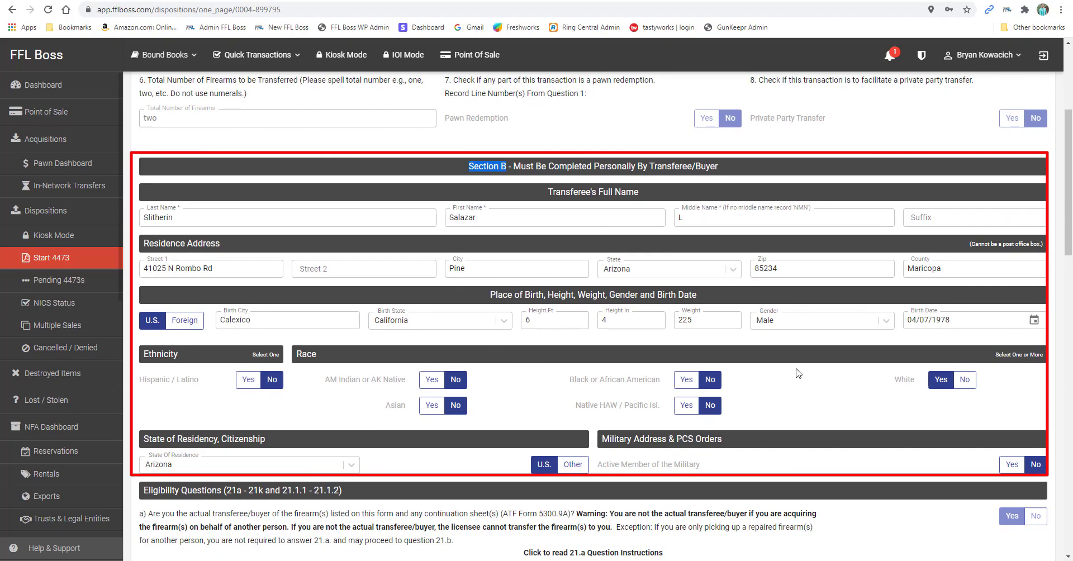
scroll(917, 382, down, 3)
scroll(1017, 305, down, 9)
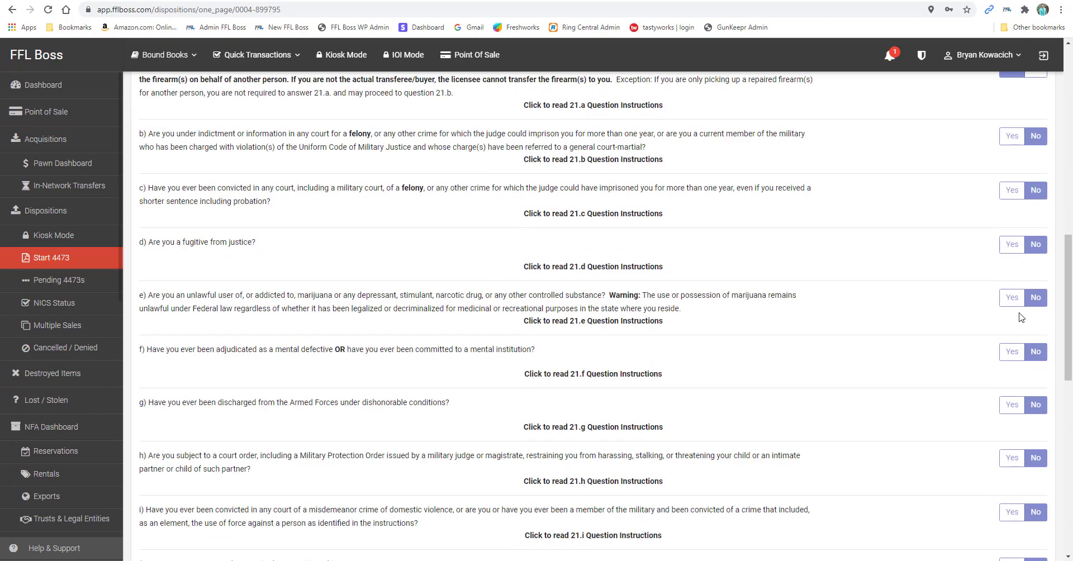
scroll(1026, 320, down, 7)
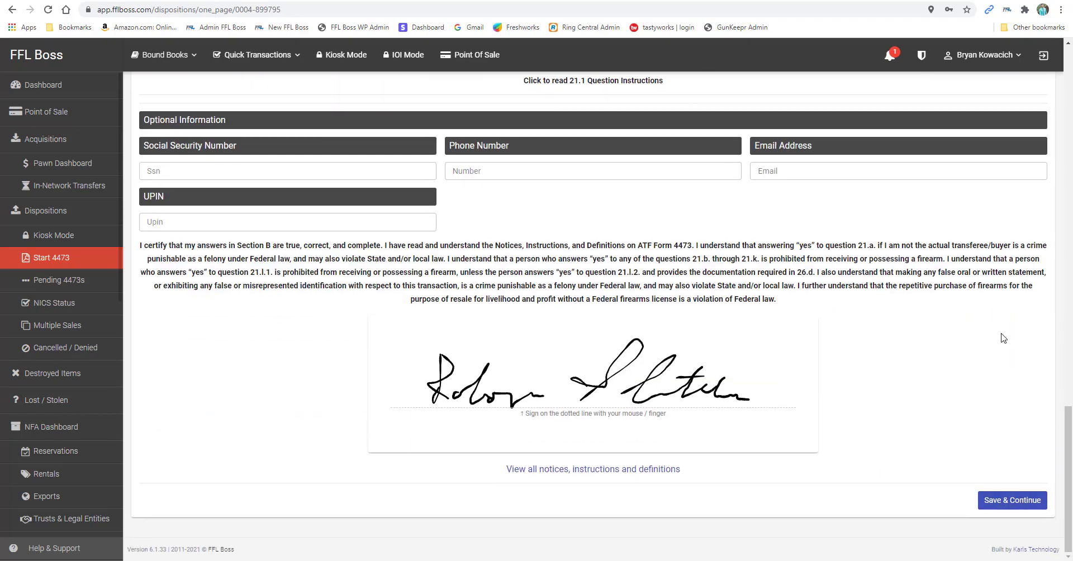
scroll(1001, 353, up, 5)
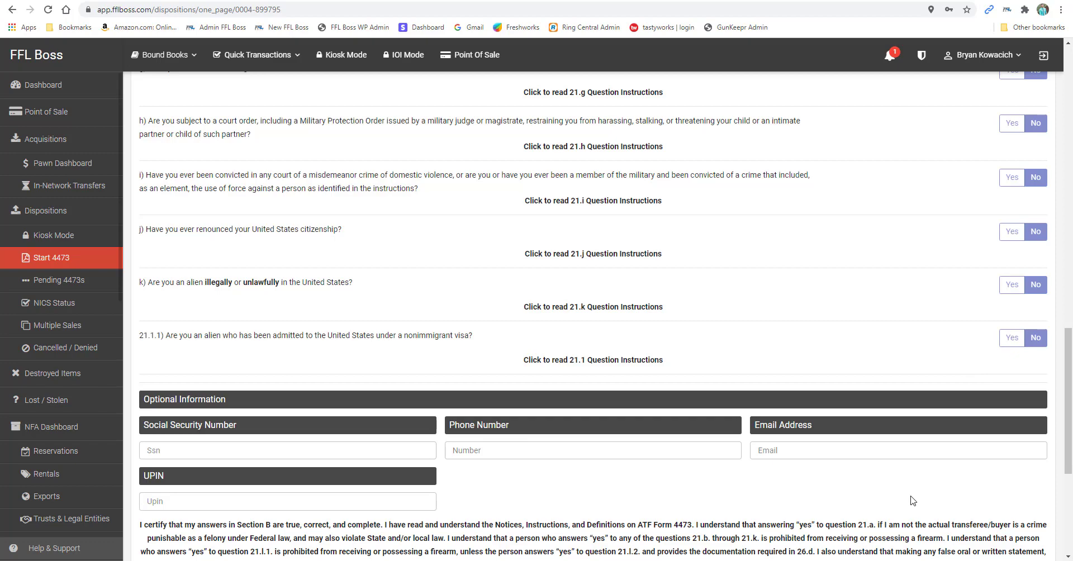
scroll(900, 507, down, 5)
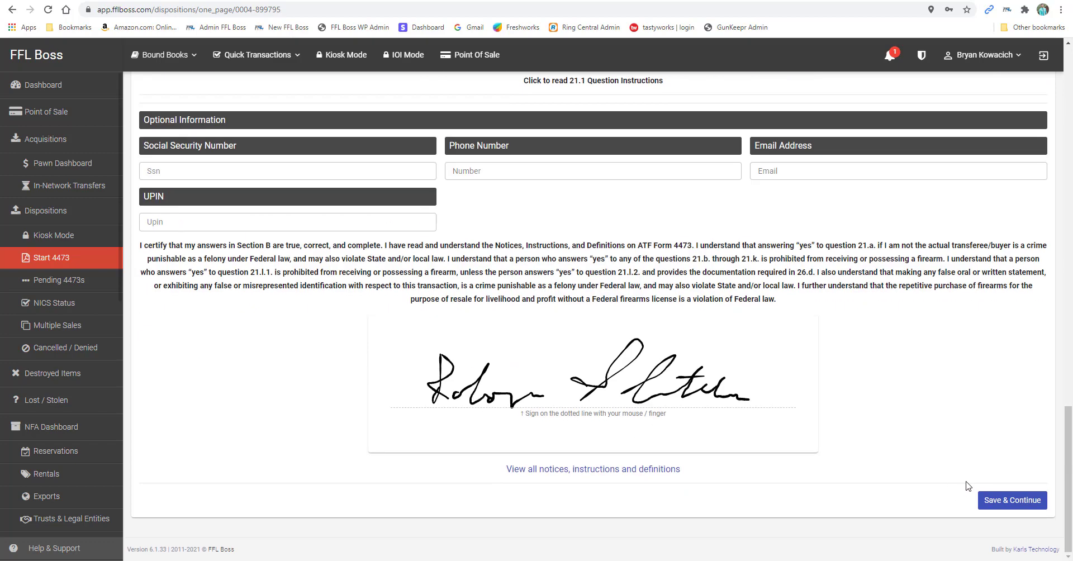
click(1006, 497)
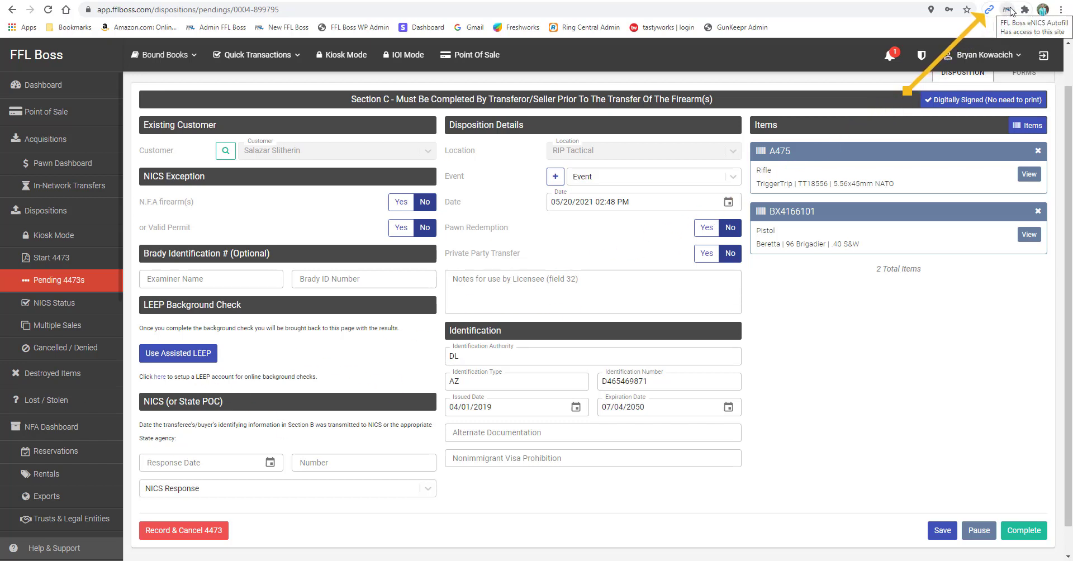
Check the stored LEEP login username and password in Account Settings
click(1006, 54)
click(988, 107)
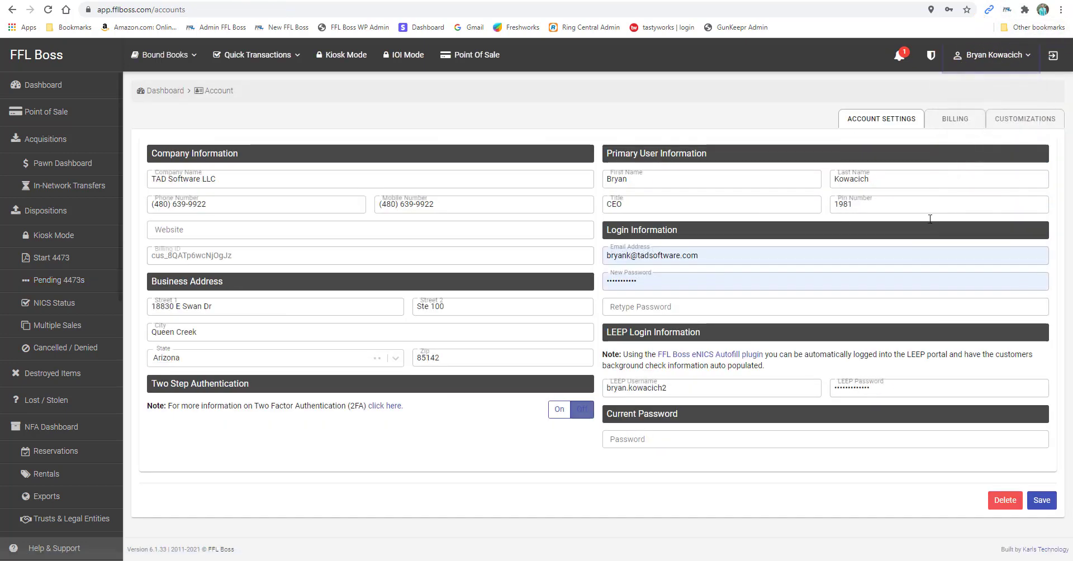
drag(673, 387, 607, 389)
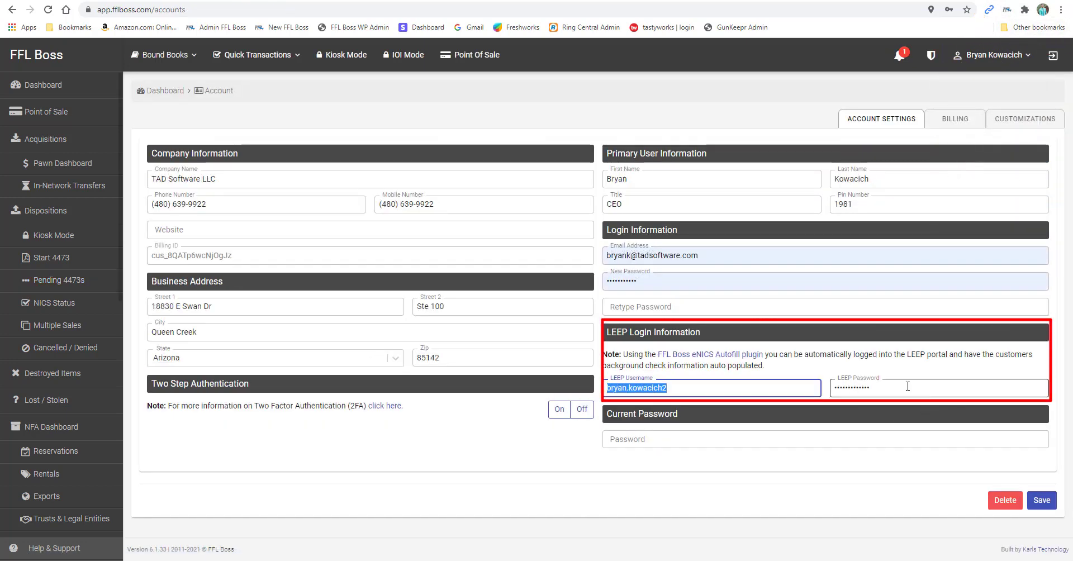
click(908, 386)
Reopen the buyer's pending 4473, continue to Section C and start Assisted LEEP
click(70, 284)
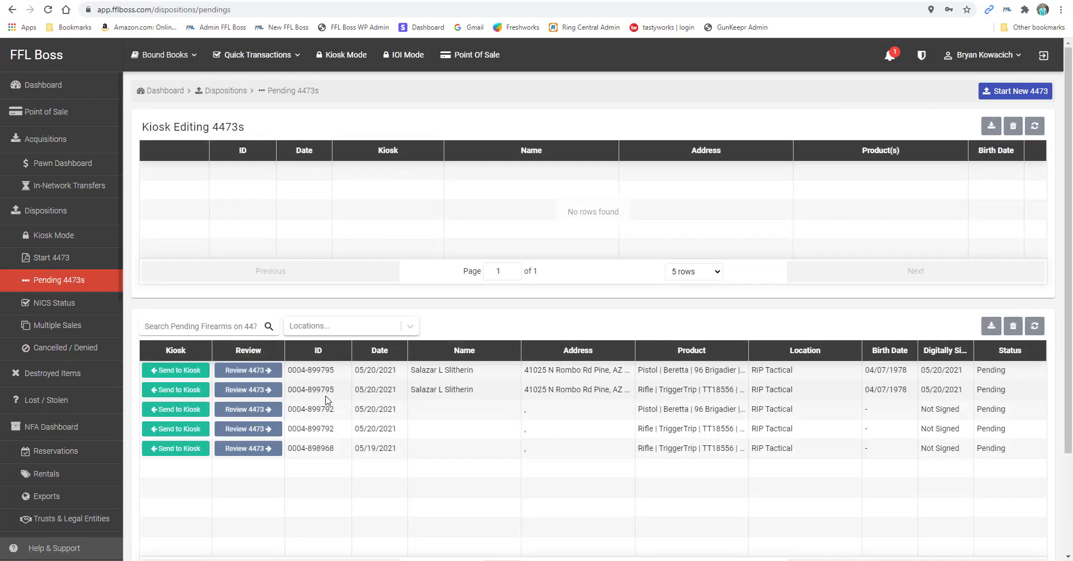
click(248, 370)
scroll(949, 438, down, 15)
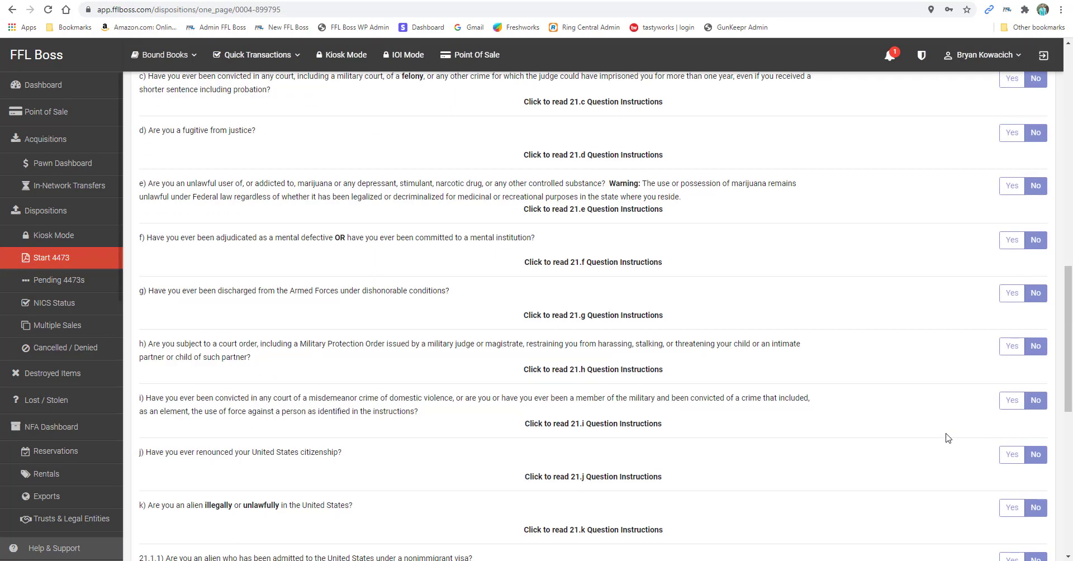
scroll(948, 438, down, 10)
click(1017, 505)
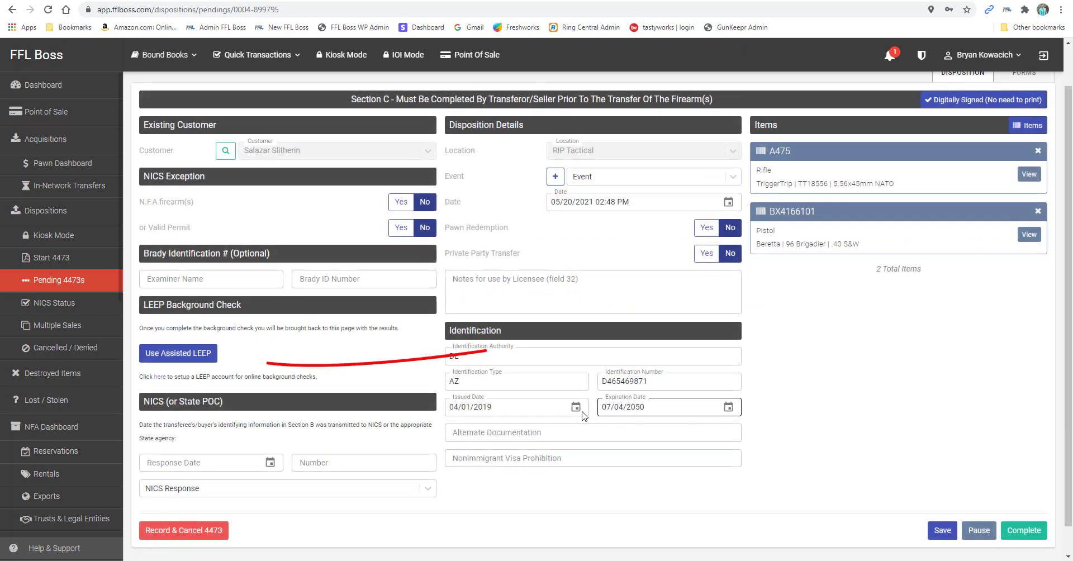
click(175, 354)
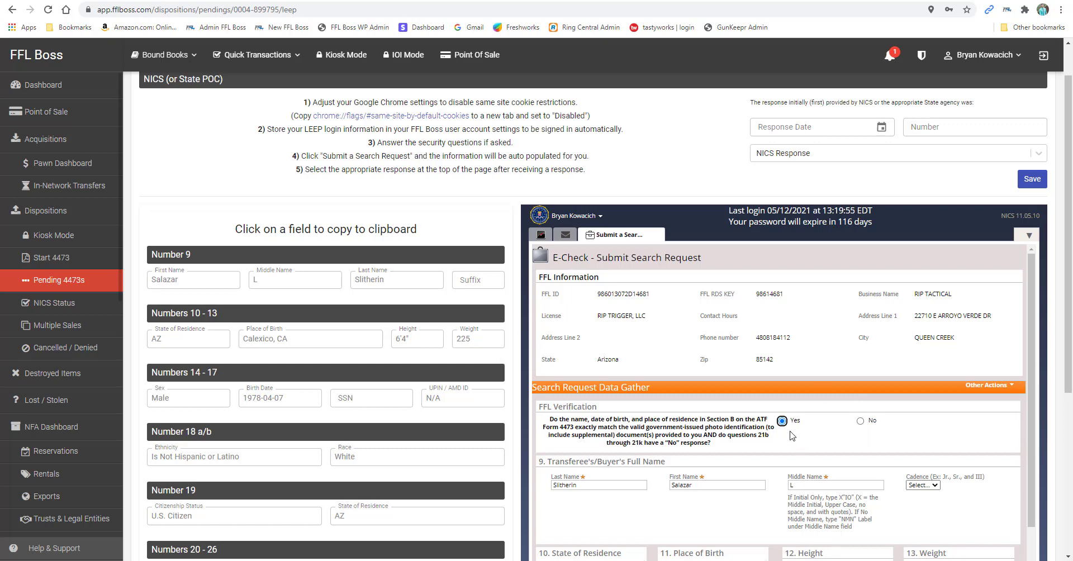
Set the E-Check miscellaneous number type to Driver's License Number
scroll(792, 436, down, 10)
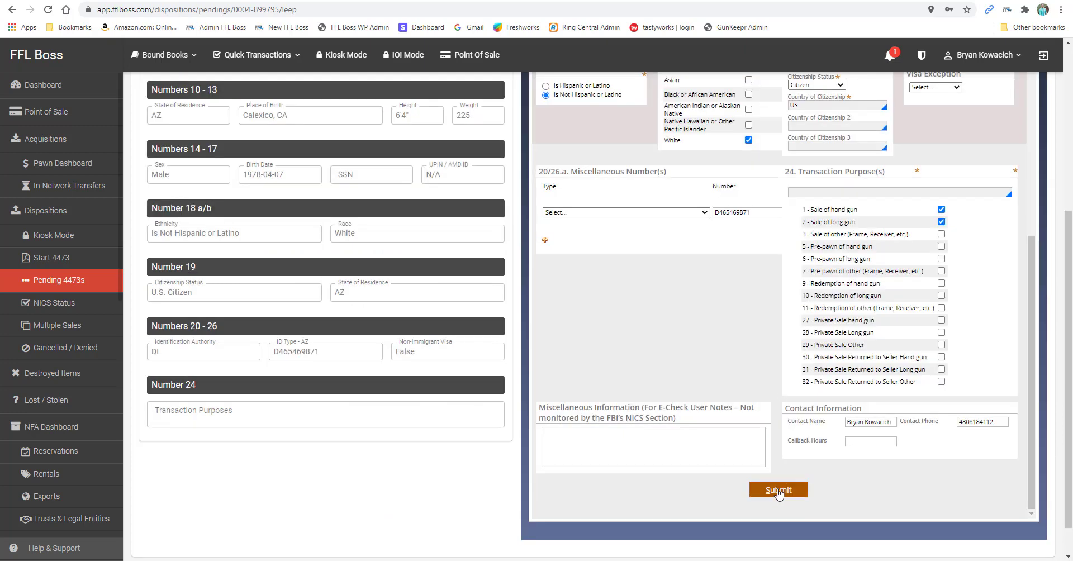
click(700, 213)
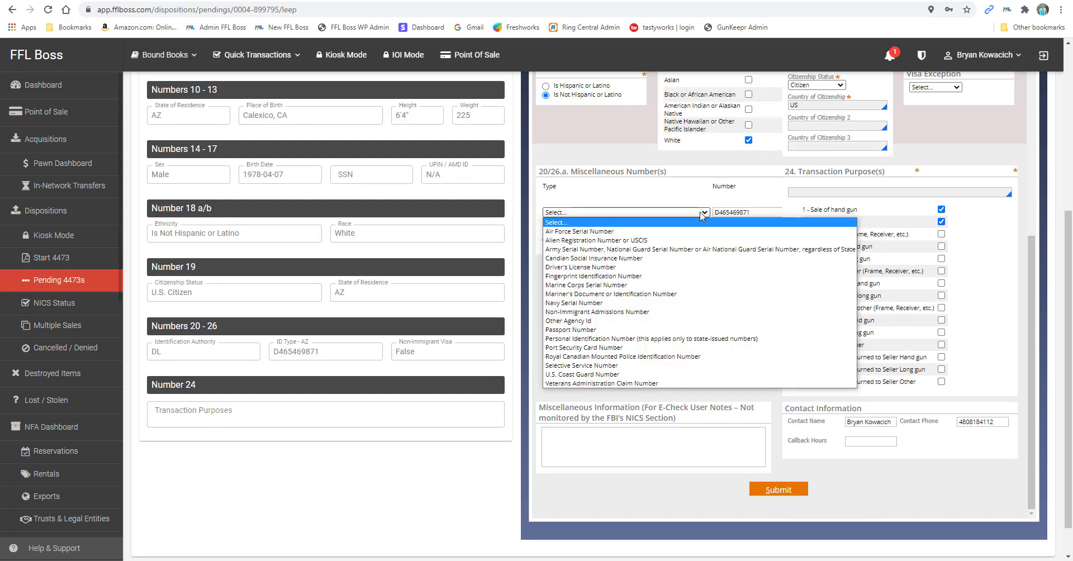
click(594, 268)
click(632, 295)
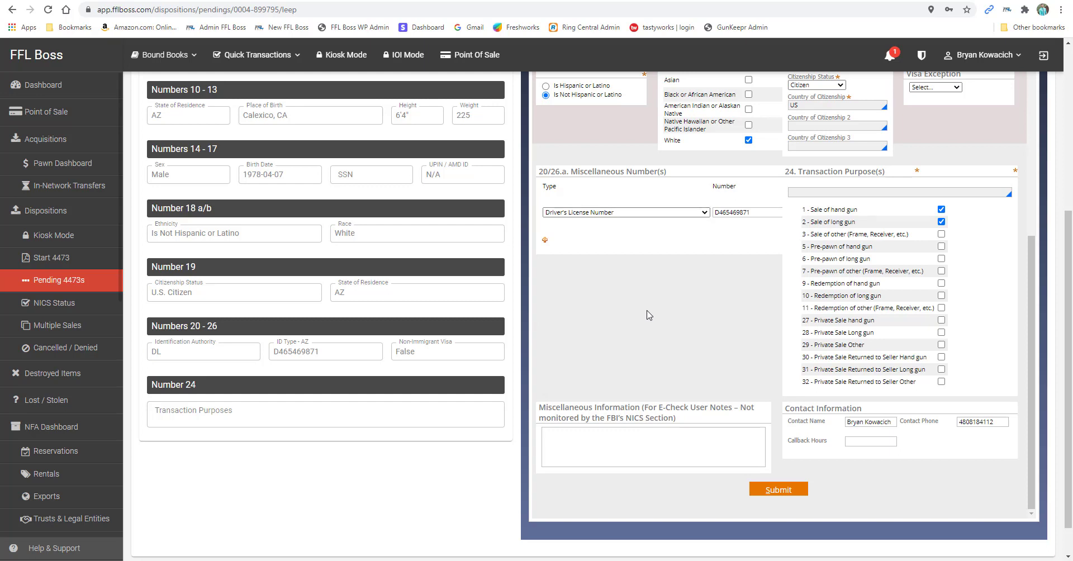
click(173, 357)
click(603, 213)
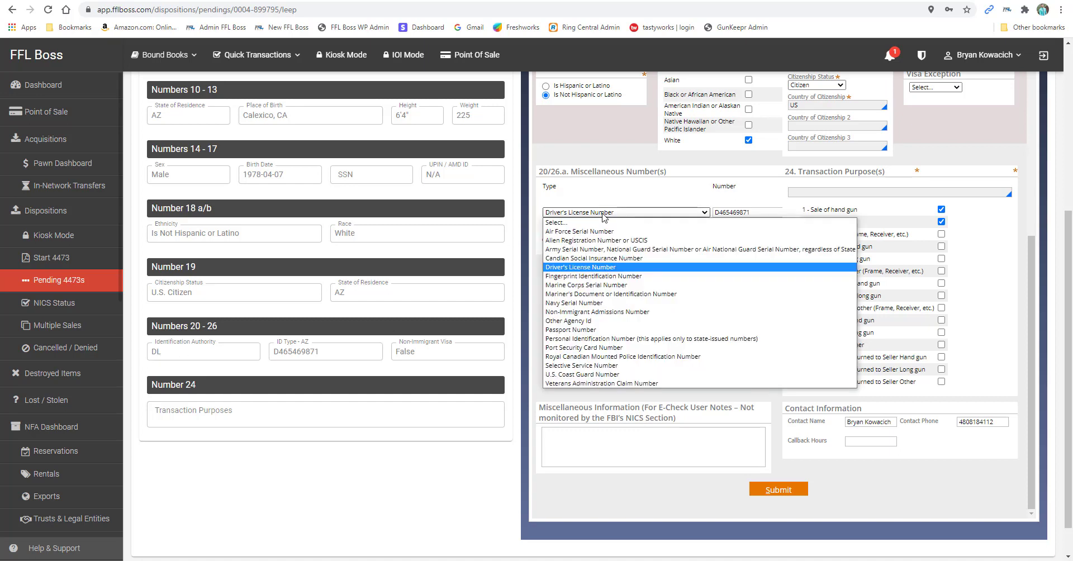
click(583, 267)
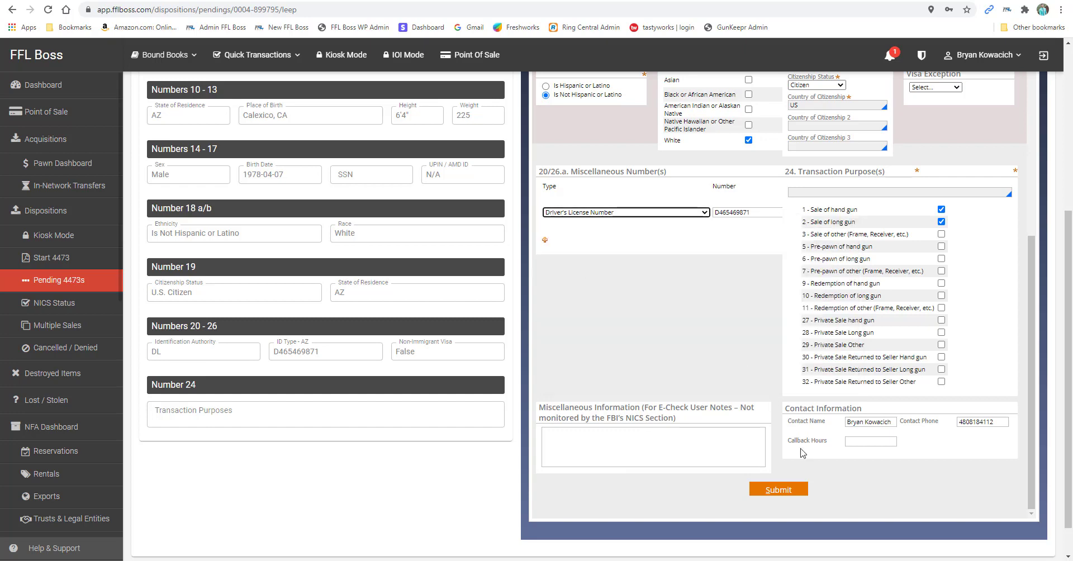
Submit the E-Check search request, then the verified search information
click(779, 492)
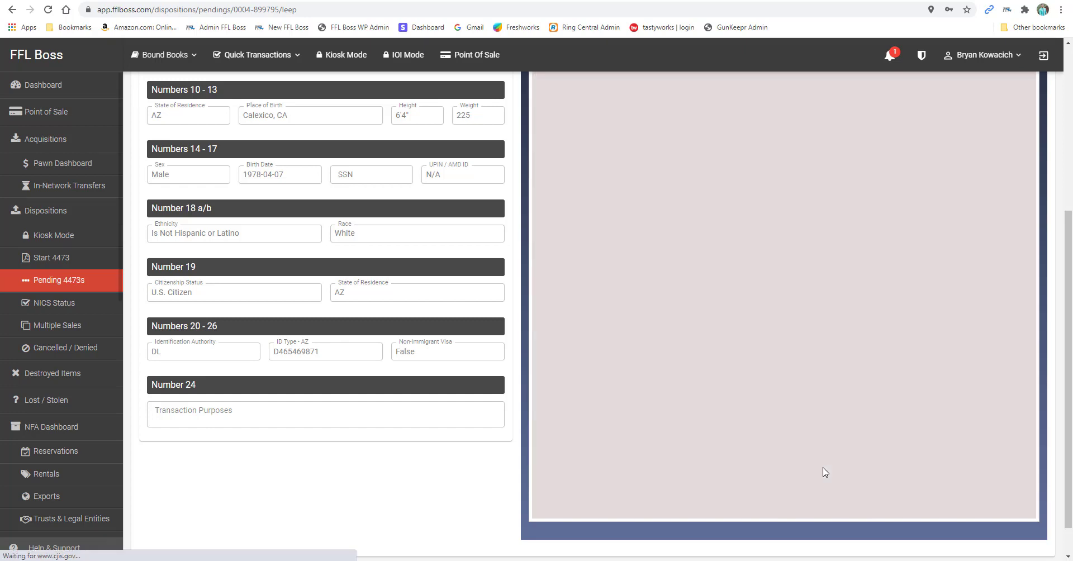
scroll(783, 411, down, 5)
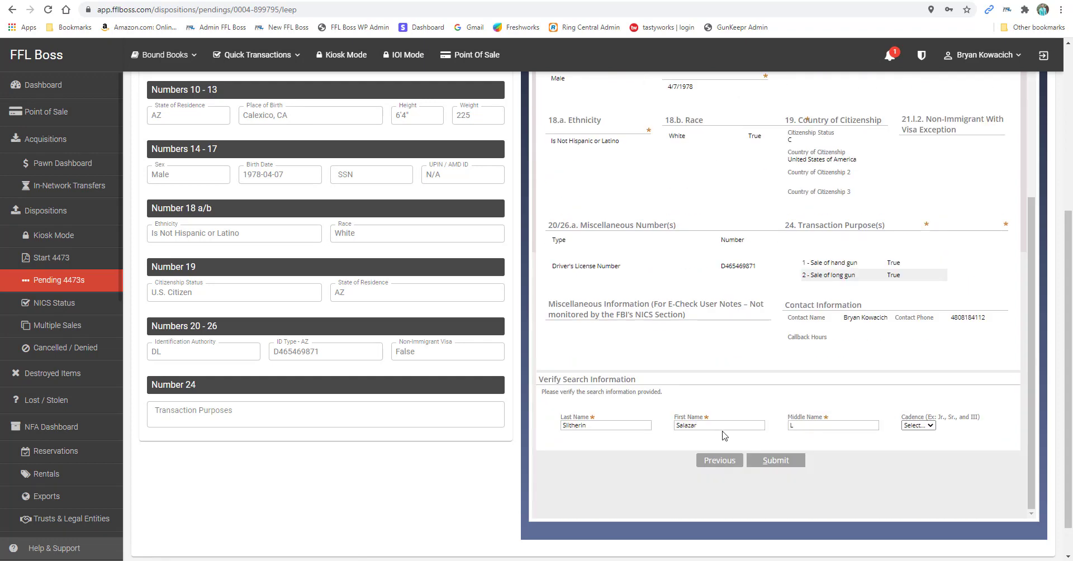
click(766, 465)
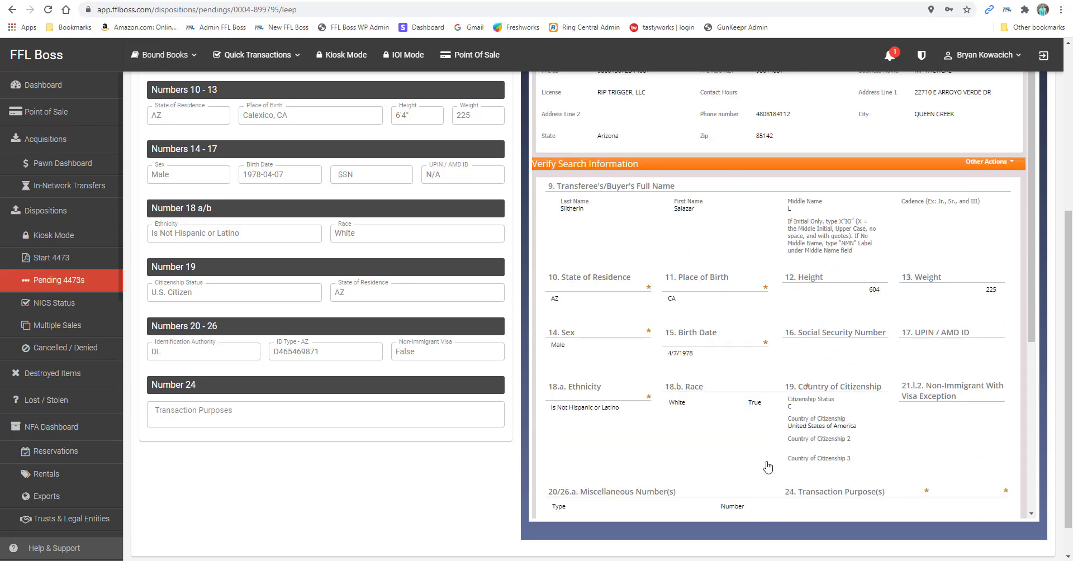
scroll(811, 395, up, 5)
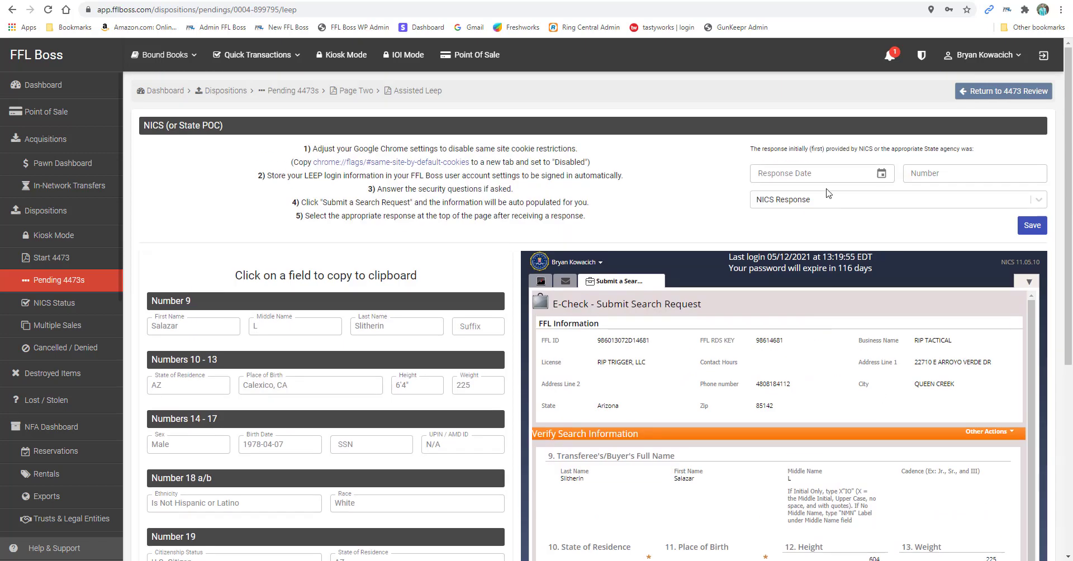
Save a NICS response dated 05/20/2021 with the transaction number and Proceed
click(882, 172)
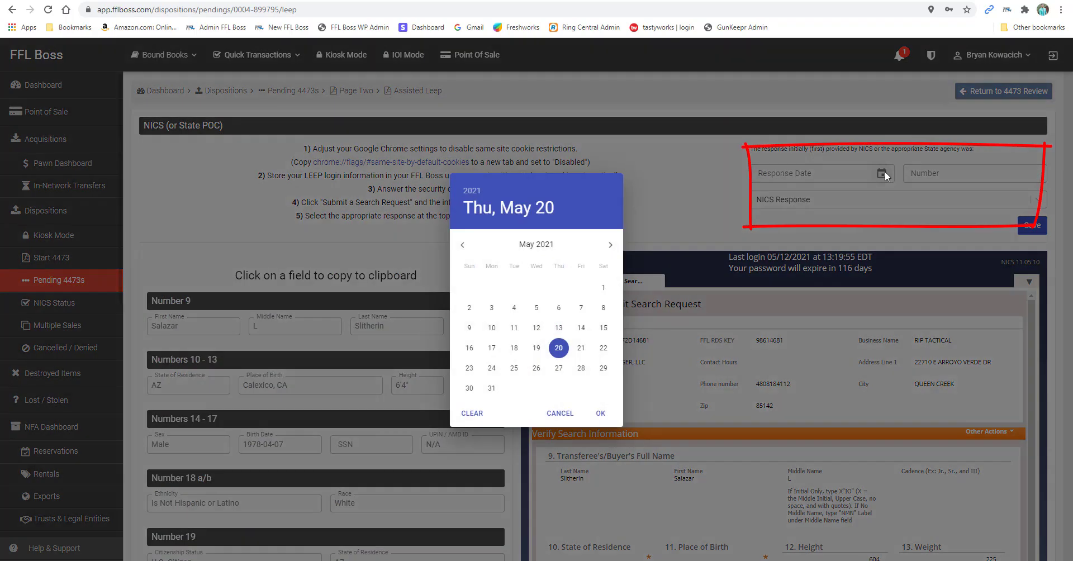
click(557, 349)
click(934, 179)
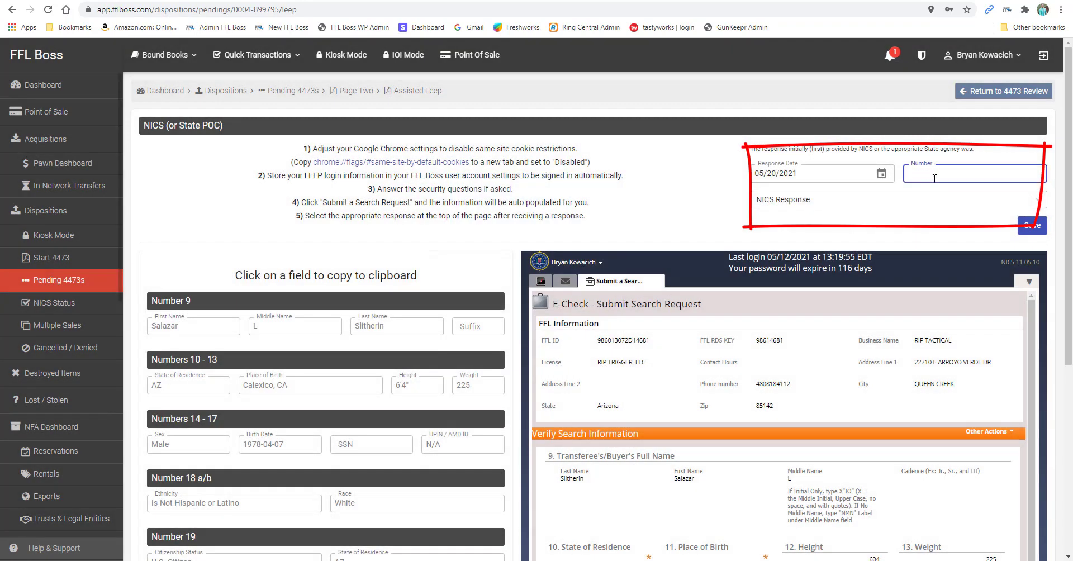
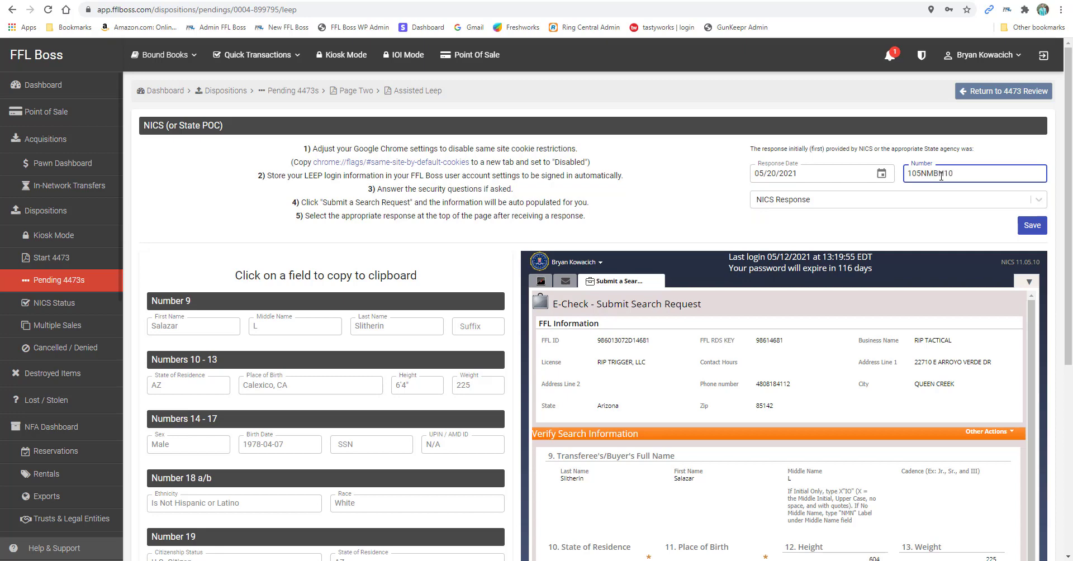
click(831, 199)
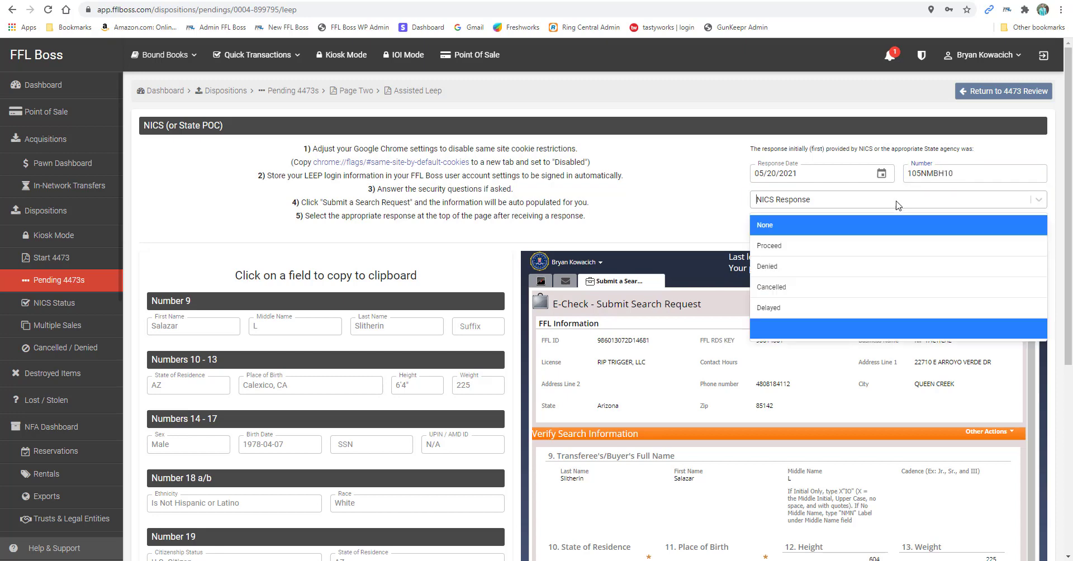
click(831, 247)
click(1032, 225)
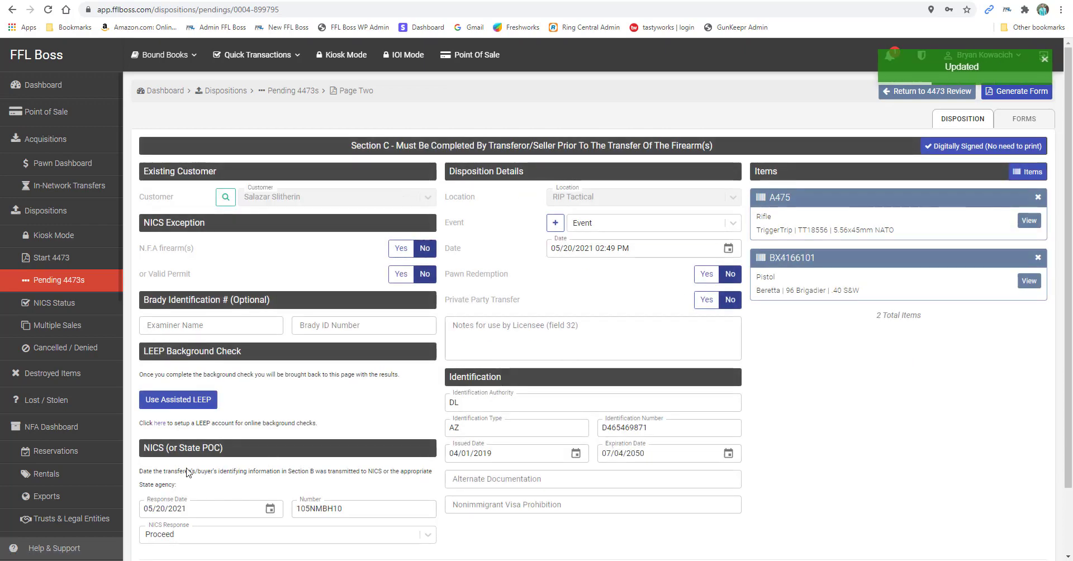
Keep Proceed as the NICS response and complete the 4473 transaction
scroll(592, 420, down, 2)
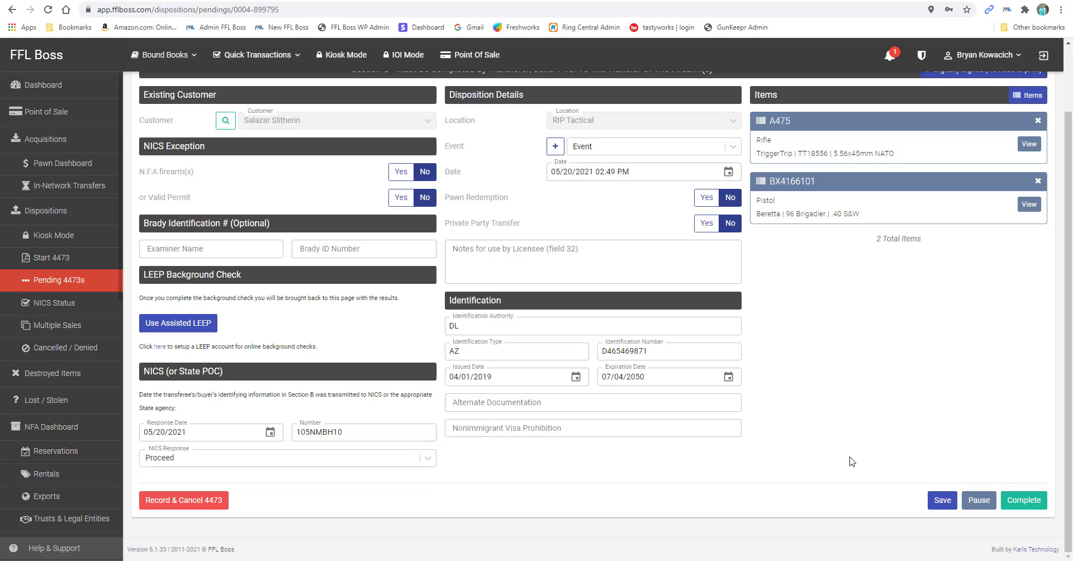
scroll(826, 452, up, 2)
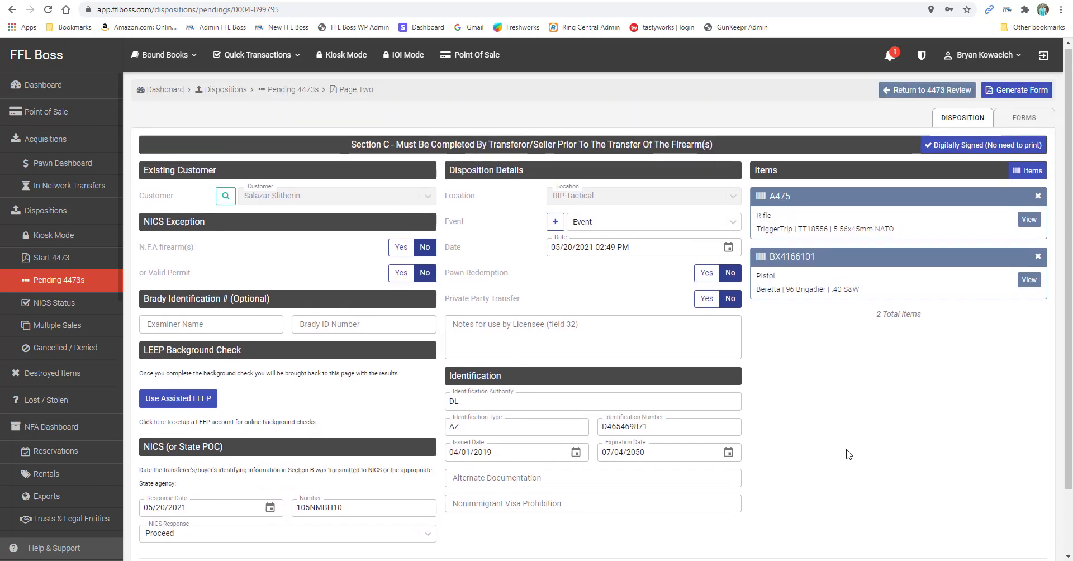
scroll(838, 442, down, 1)
scroll(838, 442, down, 1)
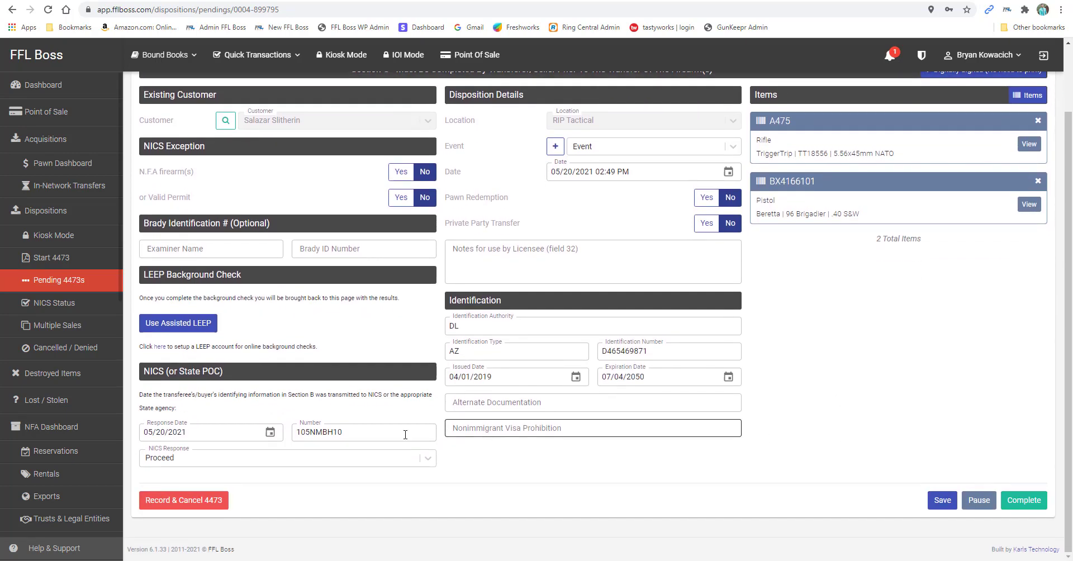
click(237, 454)
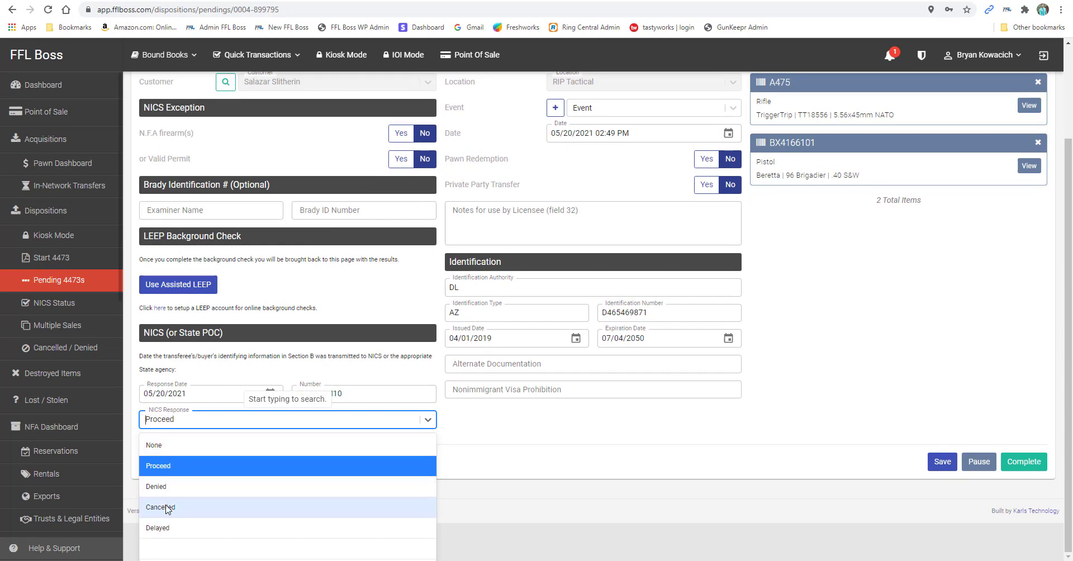
click(163, 466)
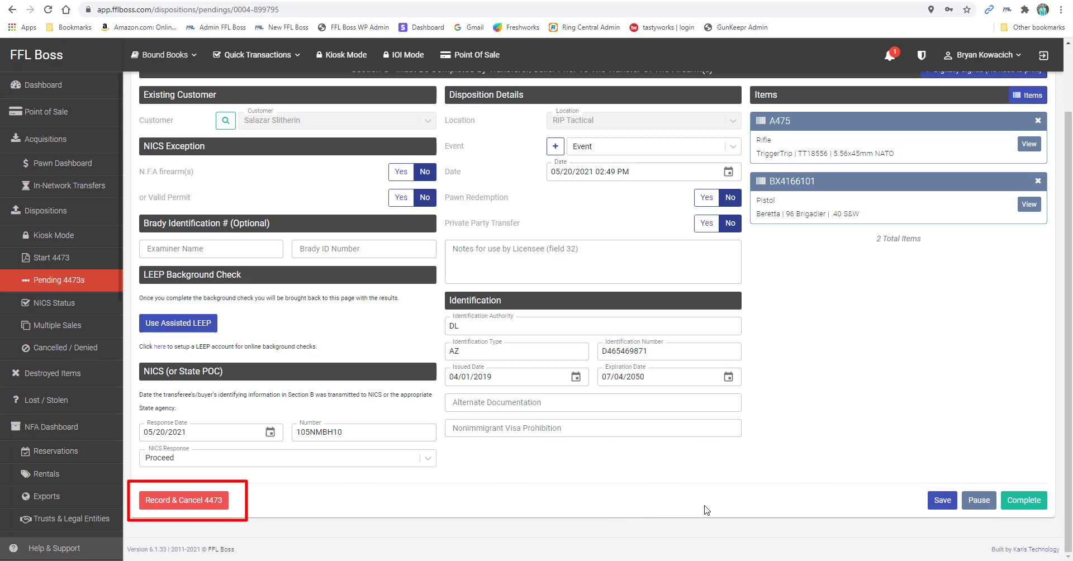
click(1024, 500)
Add the employee signature, view the generated ATF 4473 PDF, then return to the forms list
mouse_move(476, 280)
mouse_down()
mouse_move(478, 306)
mouse_move(506, 281)
mouse_move(538, 281)
mouse_move(615, 306)
mouse_up()
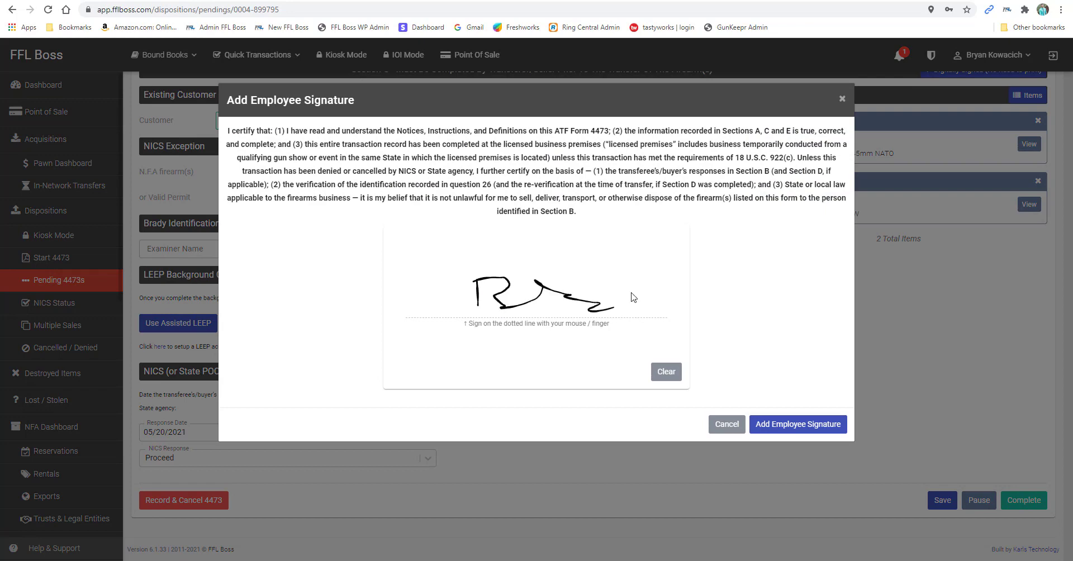
click(797, 426)
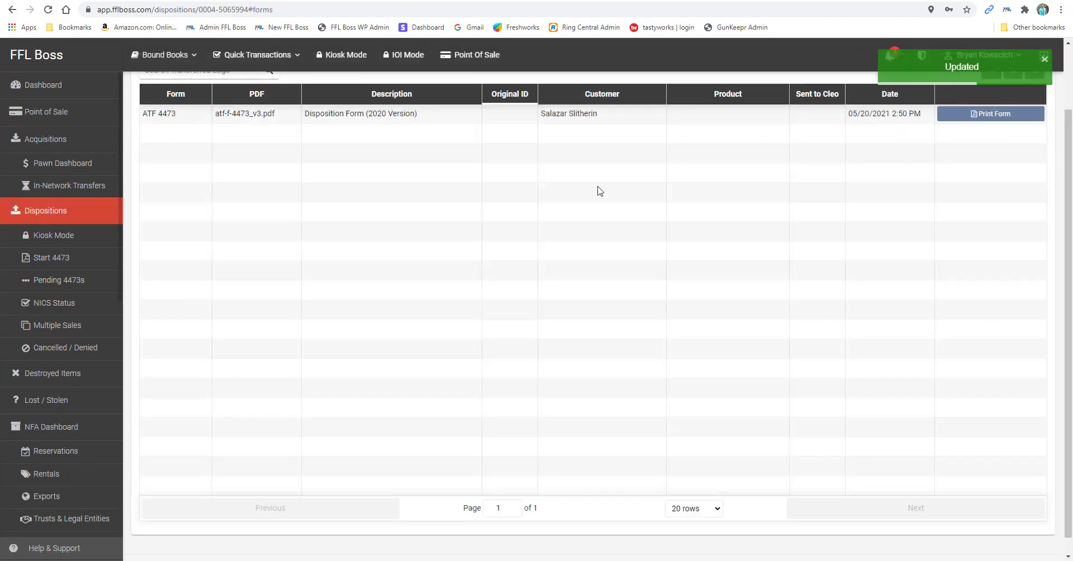
click(964, 115)
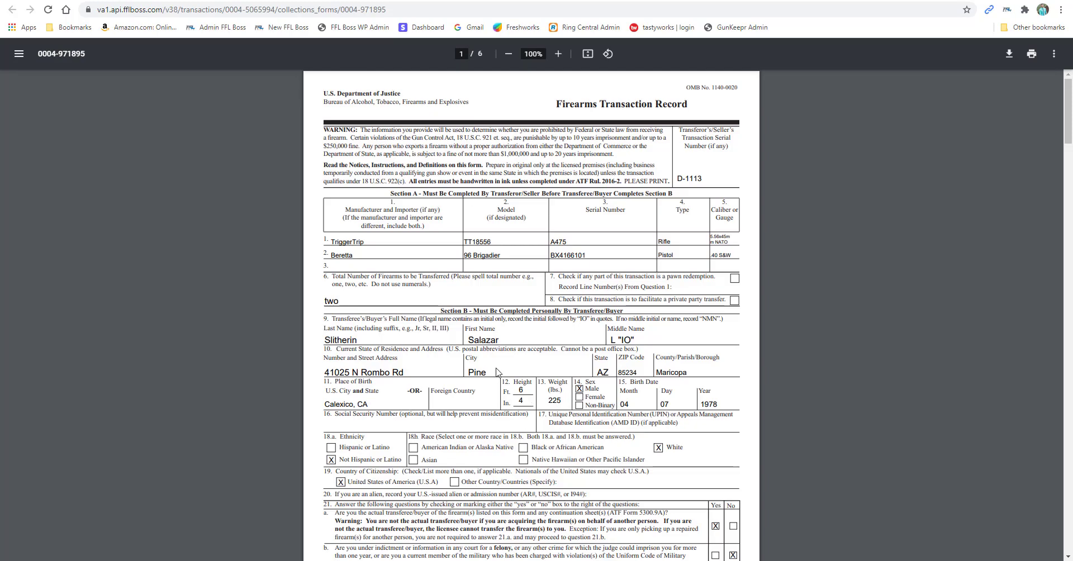
scroll(515, 383, down, 10)
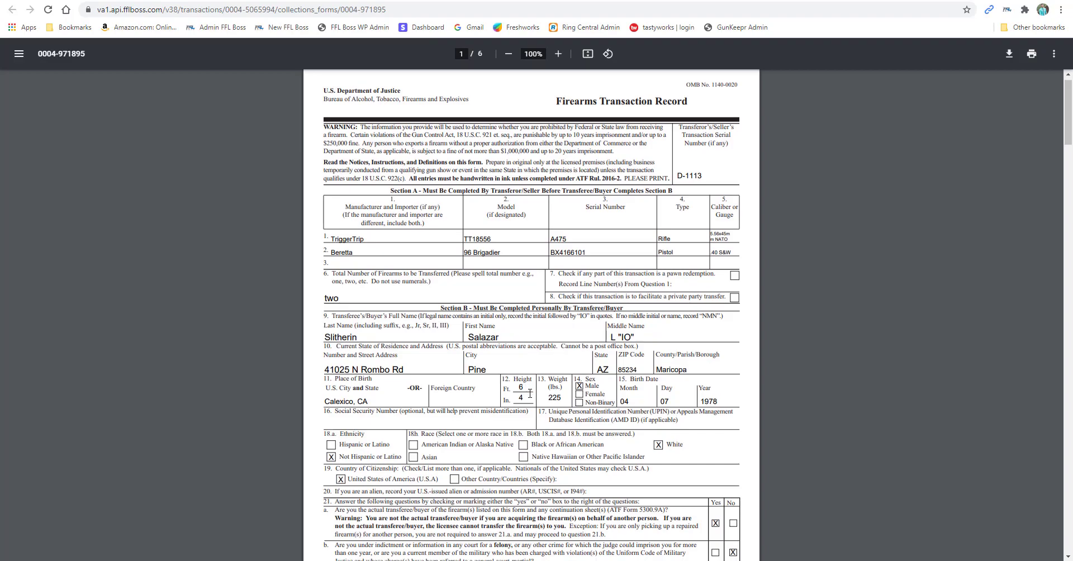
key(alt+Left)
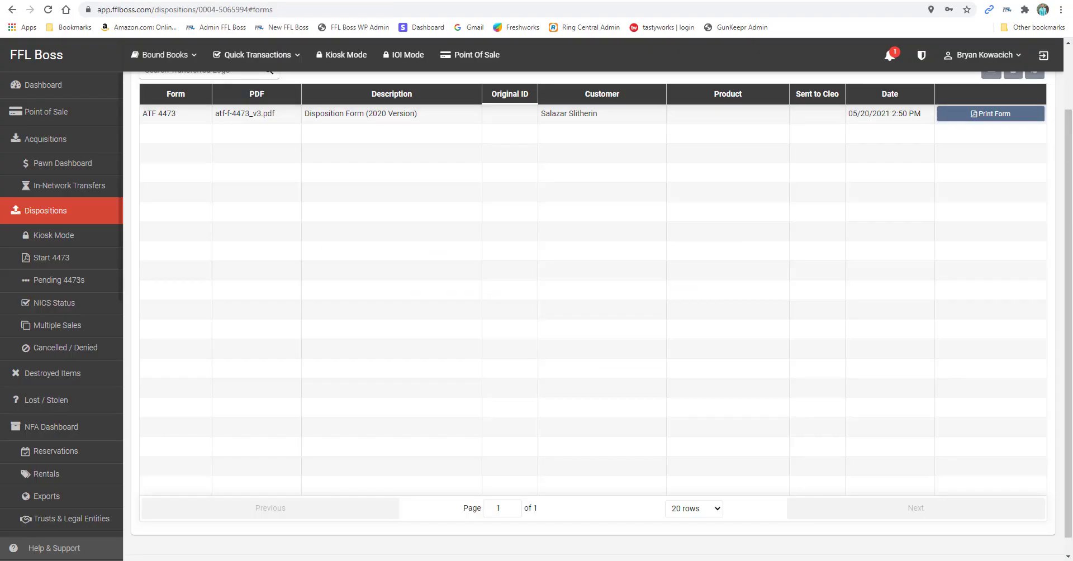
Check the multiple-sale Form 3310.4 for D-1106 from the dispositions list, then return to the list
click(43, 214)
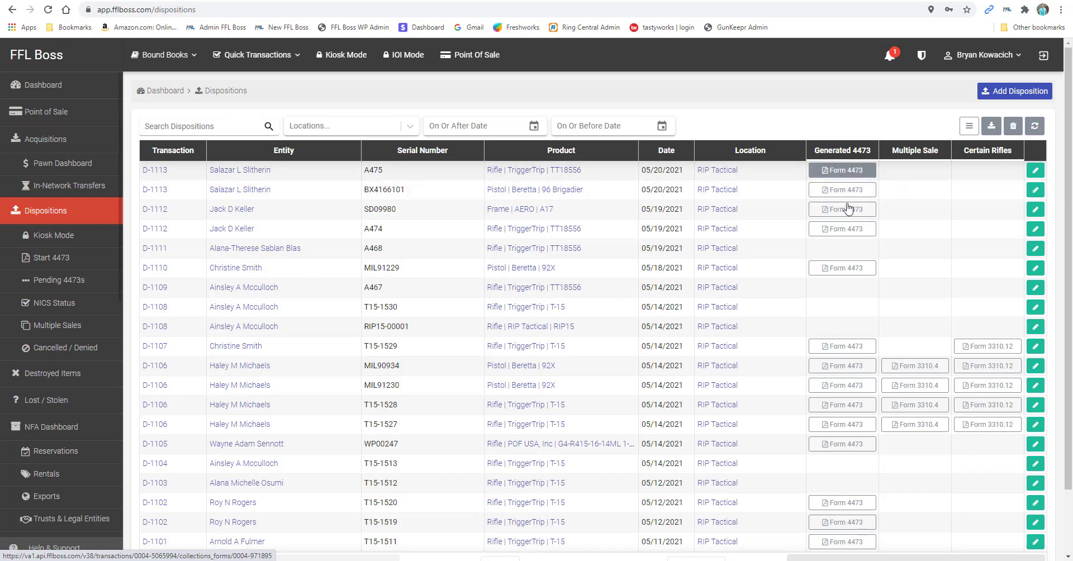
click(914, 366)
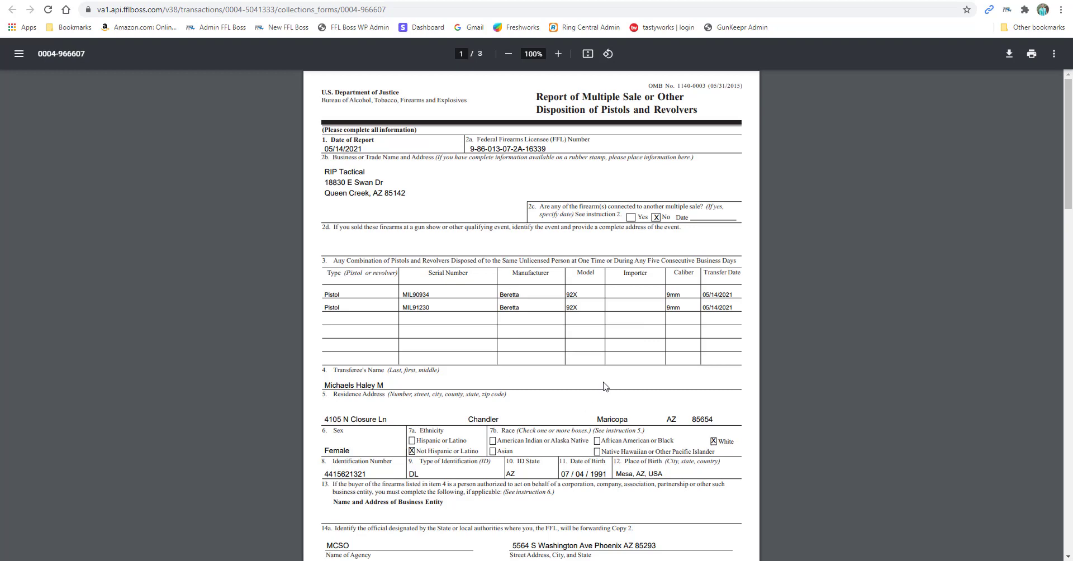
key(alt+Left)
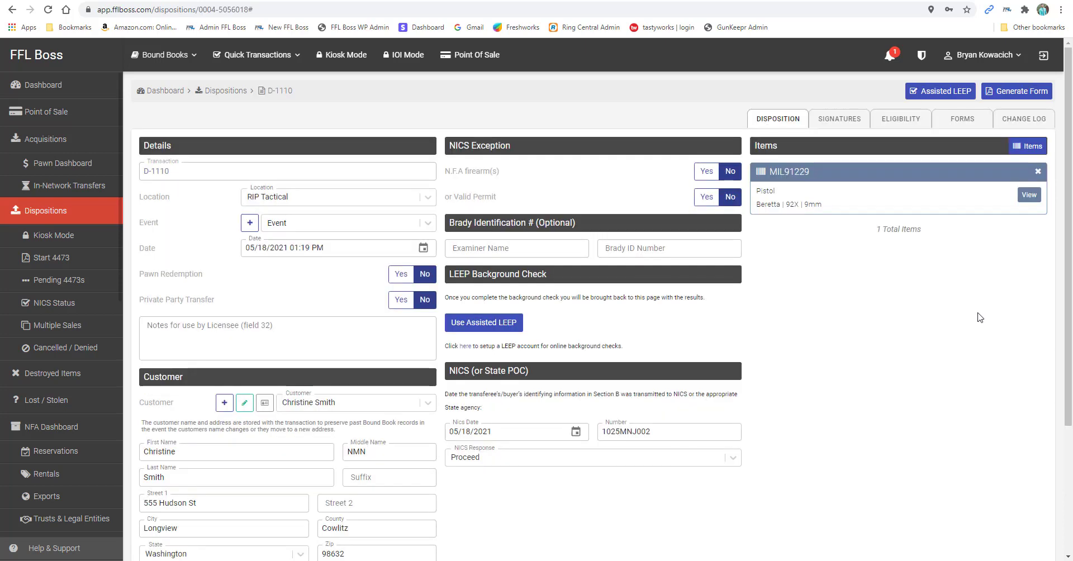
Delete the Beretta 92X pistol MIL91229 item card from D-1110, confirming the deletion
click(1038, 172)
click(454, 322)
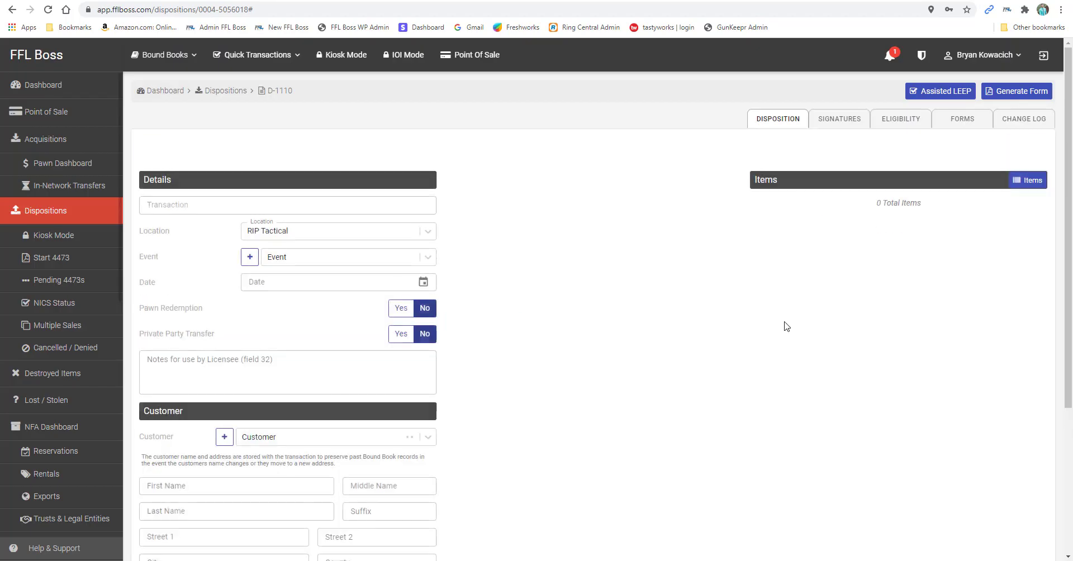
scroll(331, 492, down, 4)
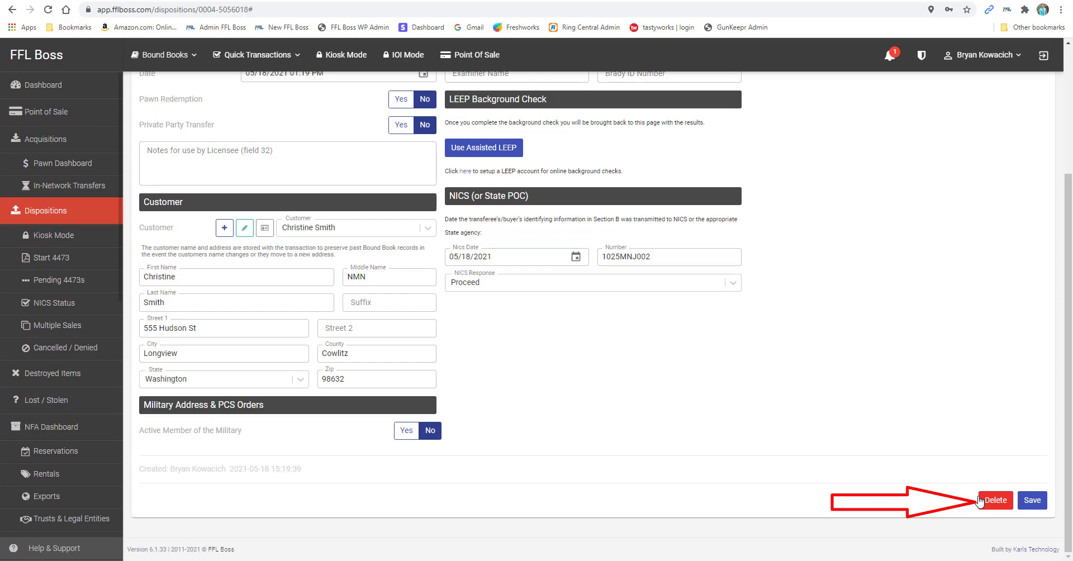
scroll(977, 496, up, 3)
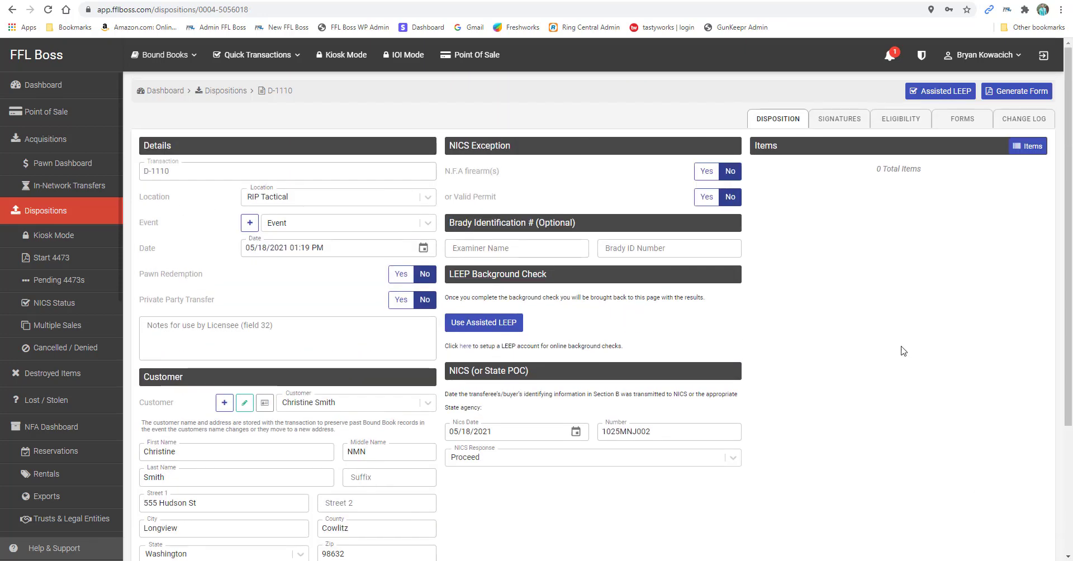